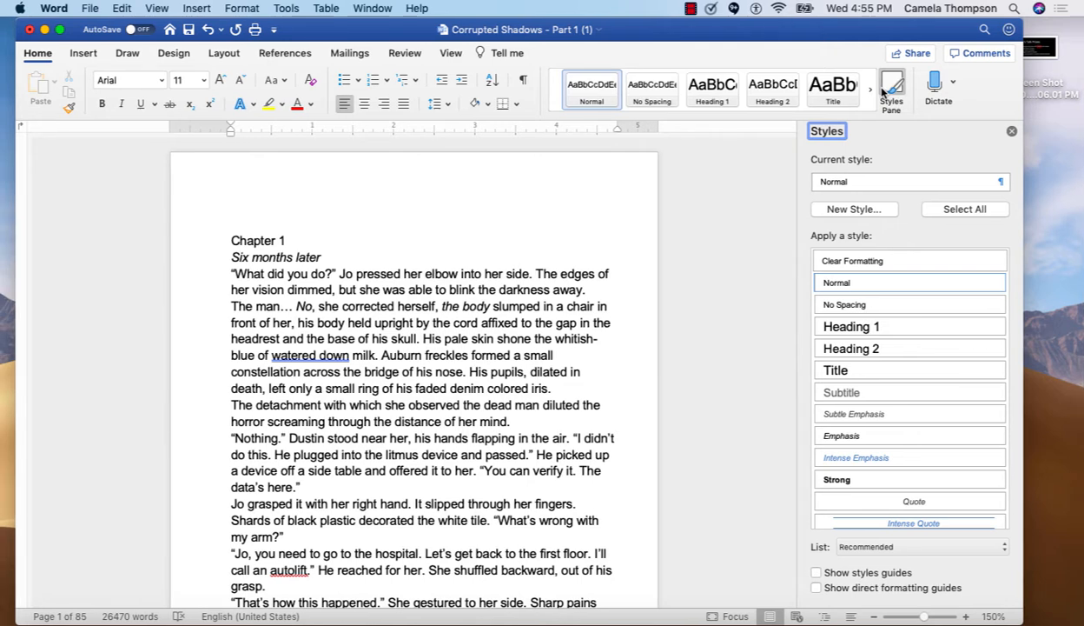
Modify the Normal style to use the Palatino Regular font at 9 pt
{"action": "left_click", "coordinate": [999, 283]}
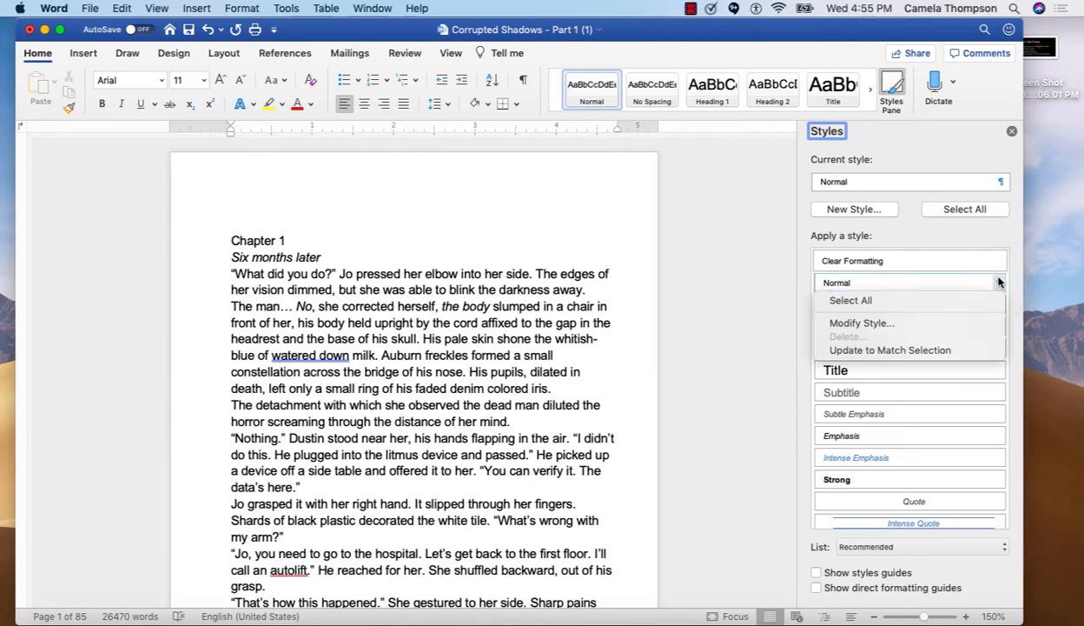
{"action": "left_click", "coordinate": [963, 322]}
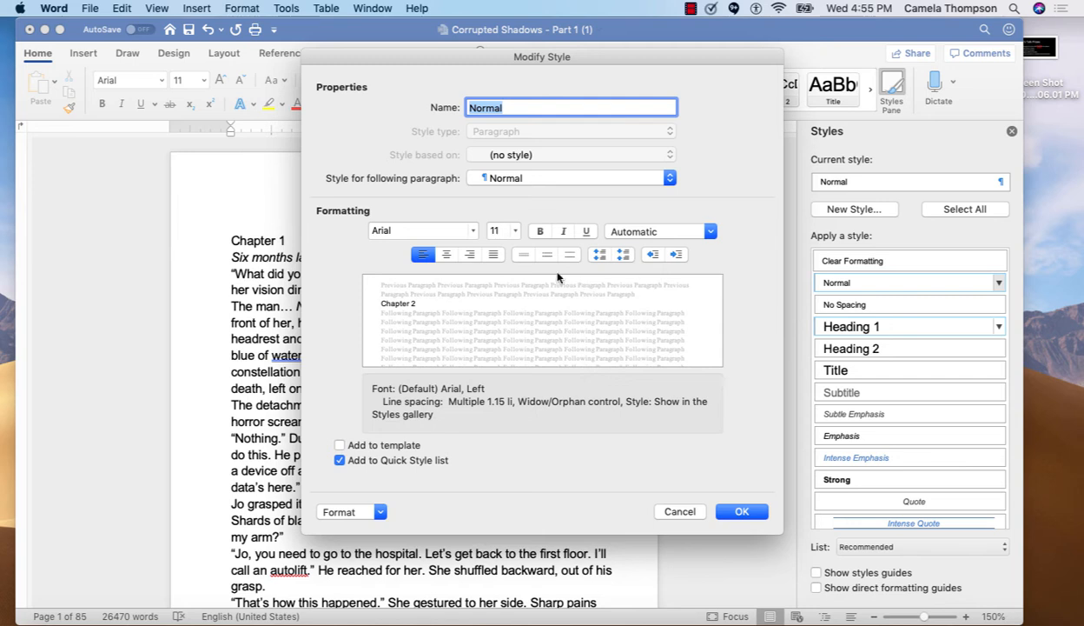
{"action": "left_click", "coordinate": [472, 233]}
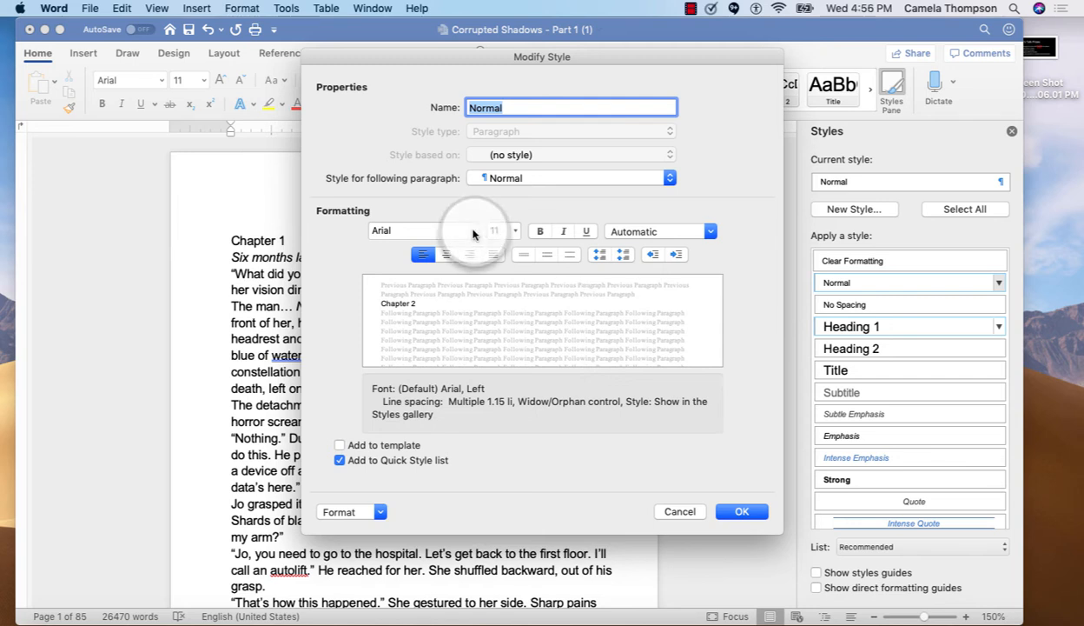
{"action": "mouse_move", "coordinate": [537, 378]}
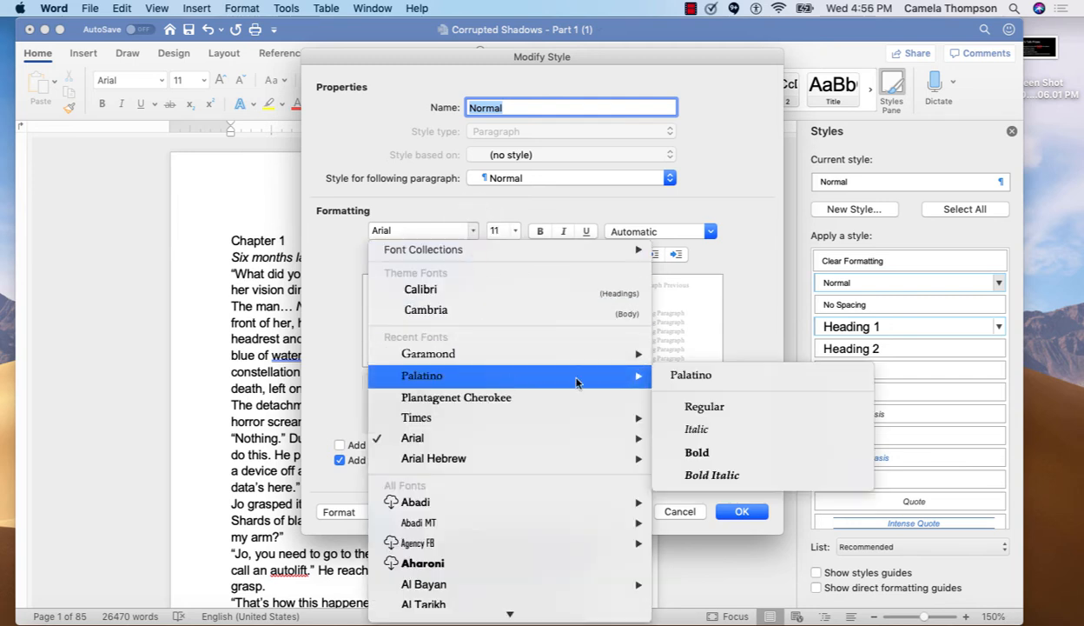
{"action": "left_click", "coordinate": [702, 413]}
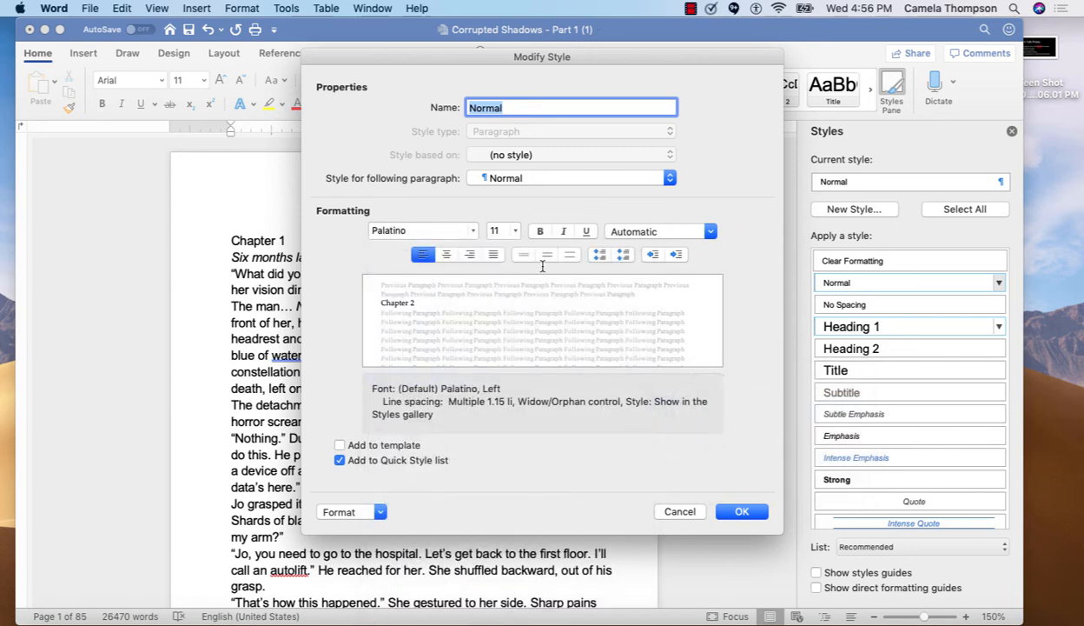
{"action": "left_click", "coordinate": [514, 233]}
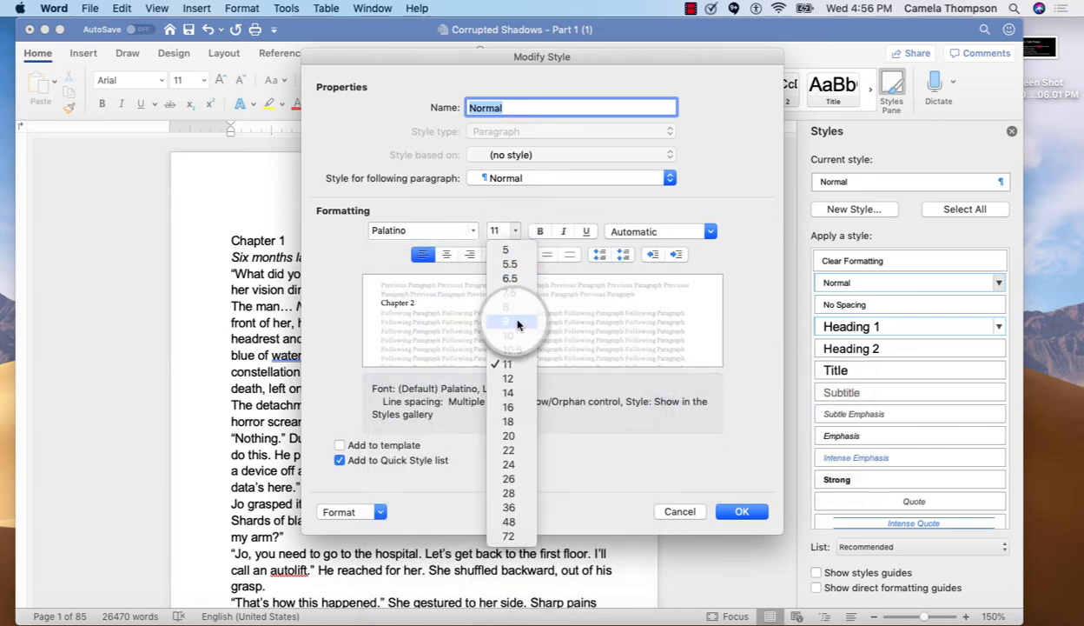
{"action": "left_click", "coordinate": [517, 322]}
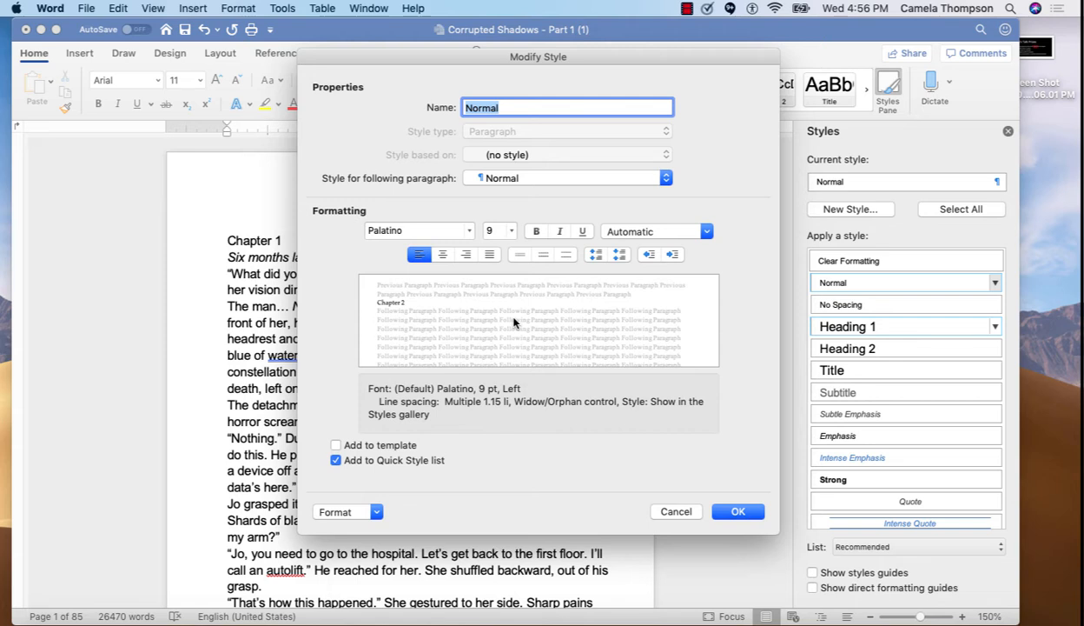
Set the Normal style's paragraph alignment to Justified
{"action": "left_click", "coordinate": [376, 512]}
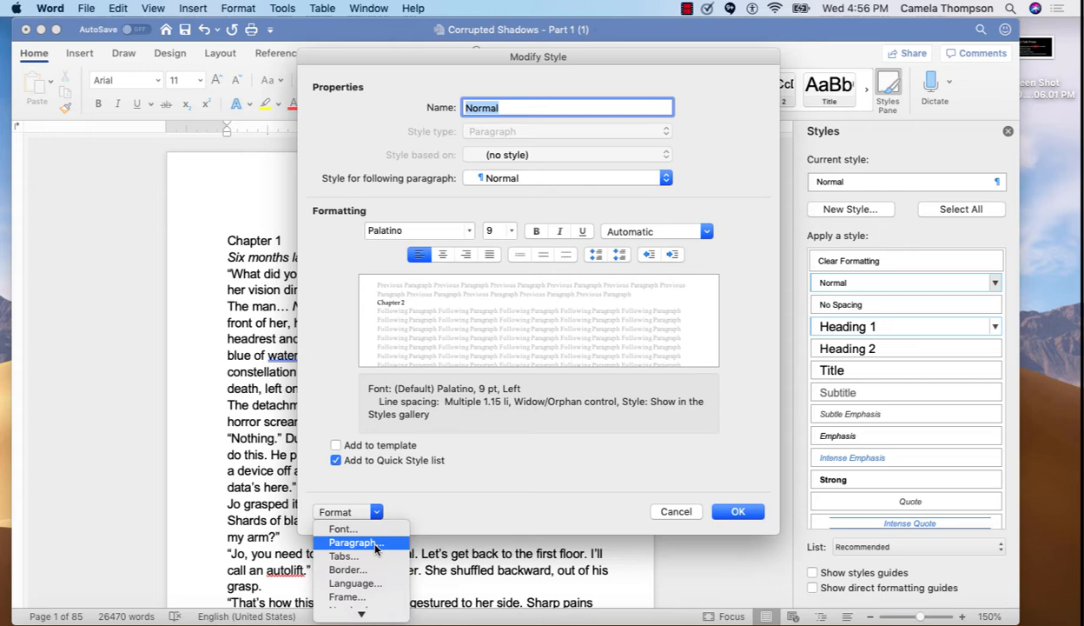
{"action": "left_click", "coordinate": [376, 543]}
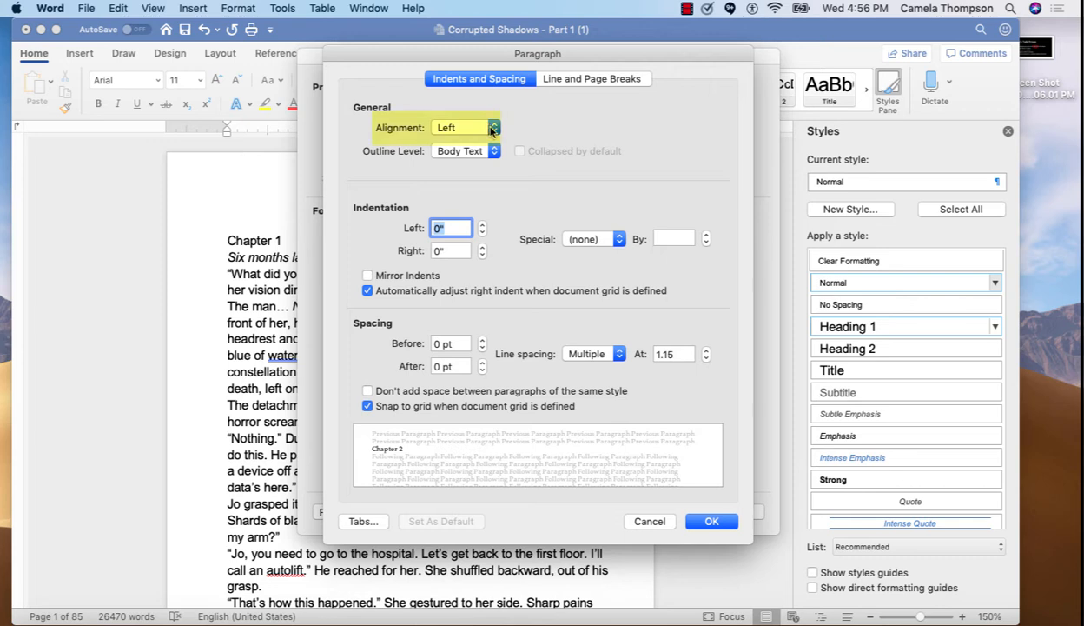
{"action": "left_click", "coordinate": [489, 128]}
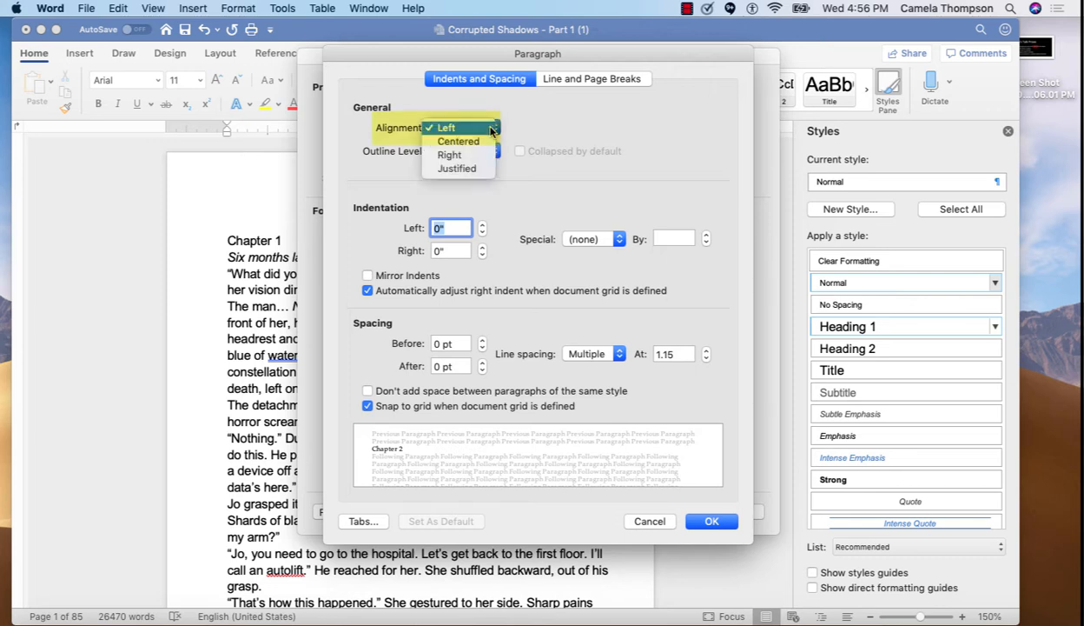
{"action": "left_click", "coordinate": [486, 169]}
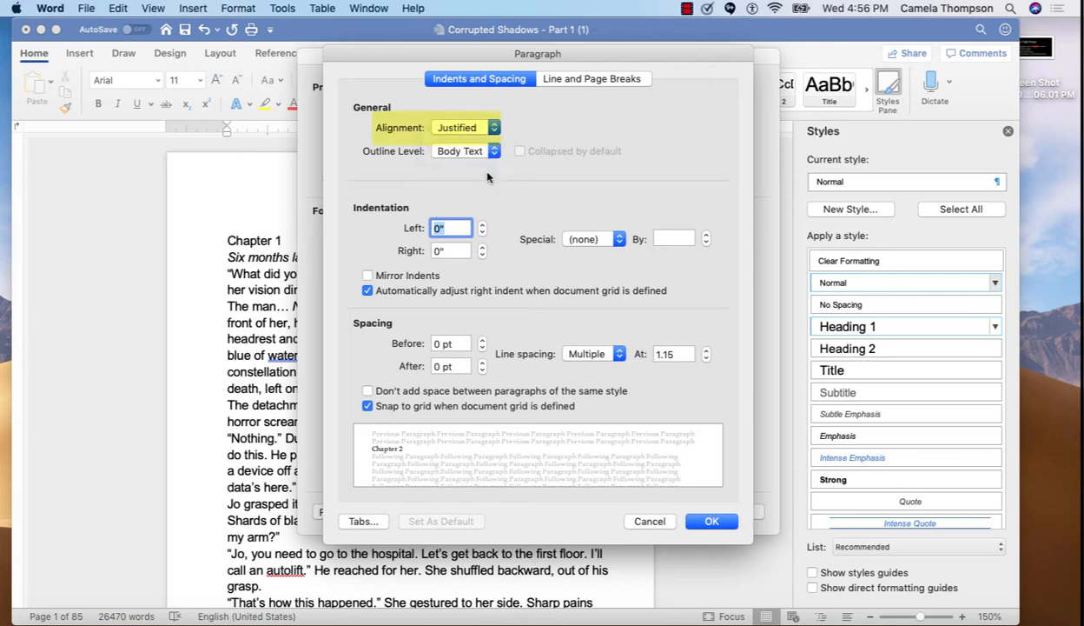
Give the Normal style a first-line indent of 0.2"
{"action": "left_click", "coordinate": [607, 241]}
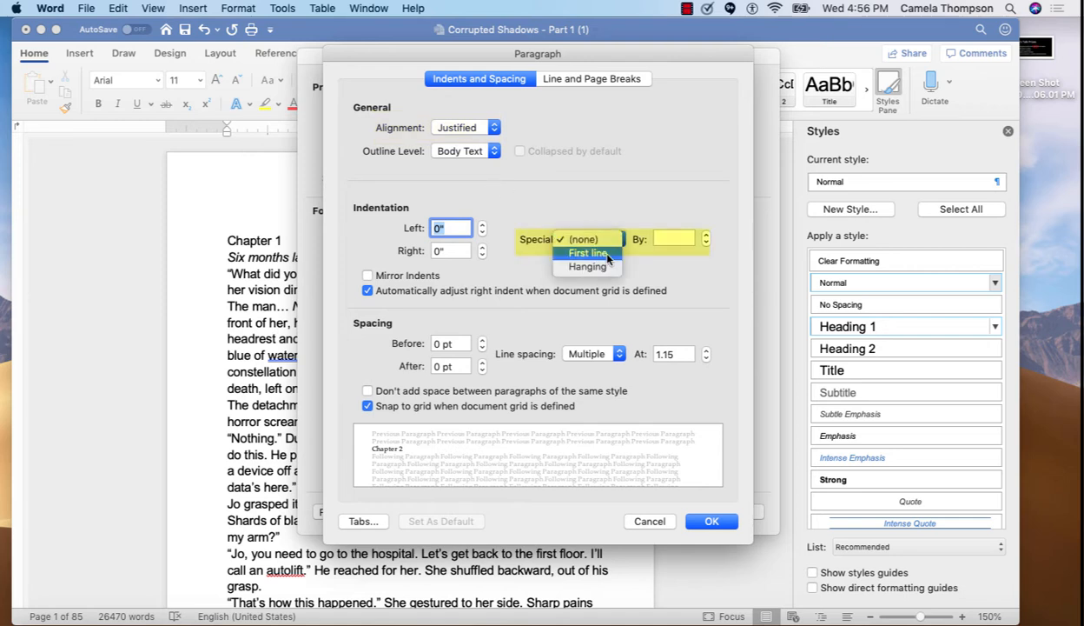
{"action": "left_click", "coordinate": [607, 252]}
{"action": "left_click", "coordinate": [669, 238]}
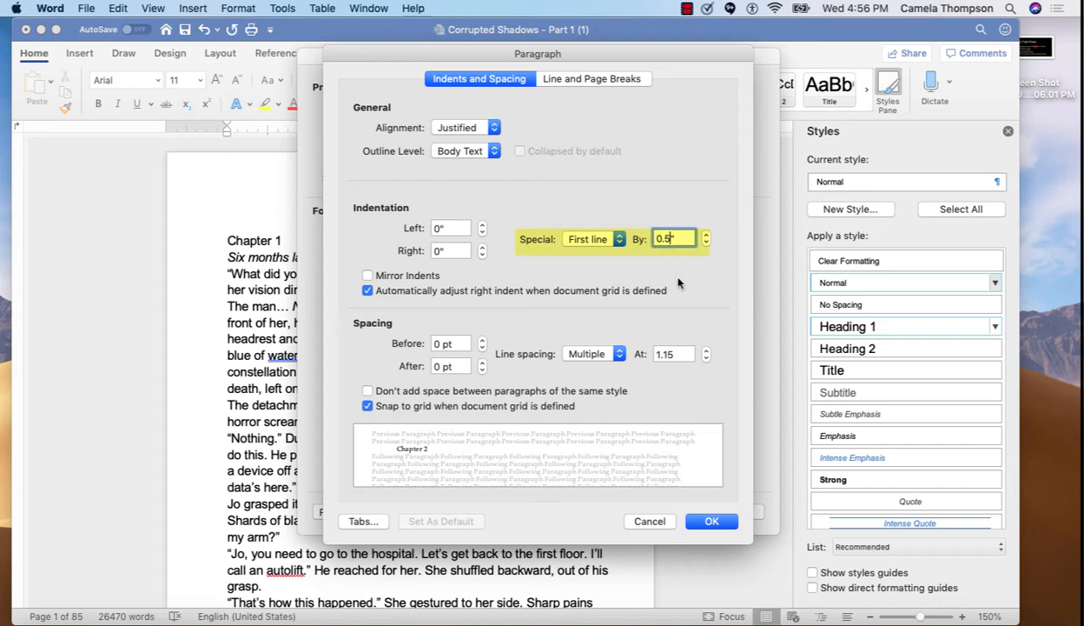
{"action": "type", "text": "0.2"}
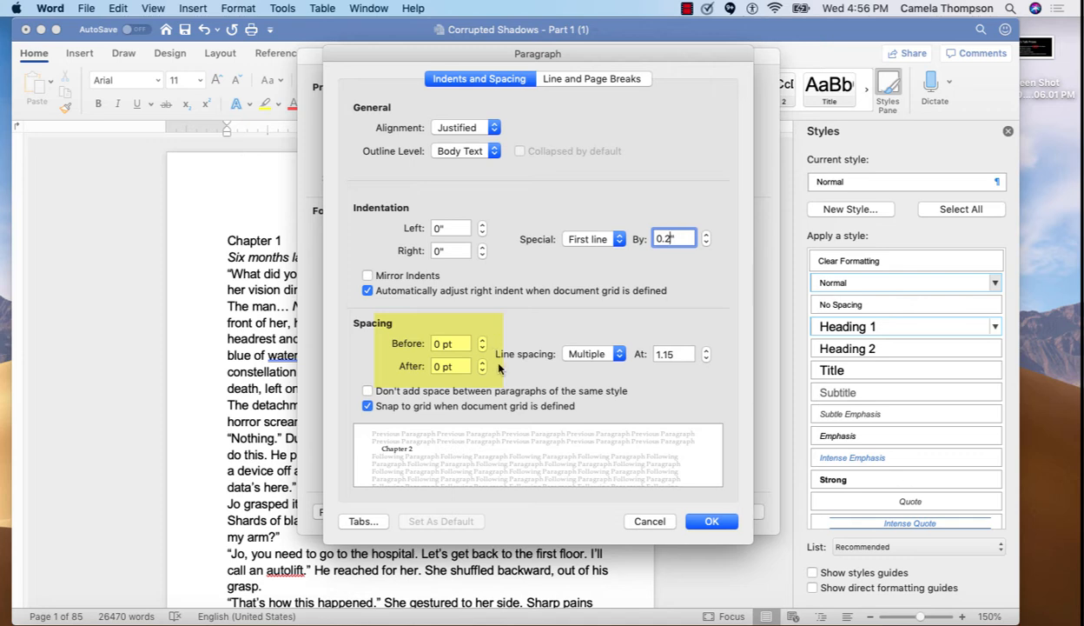
Set the Normal style's line spacing to Single and confirm the paragraph and style changes
{"action": "left_click", "coordinate": [615, 356]}
{"action": "left_click", "coordinate": [600, 286]}
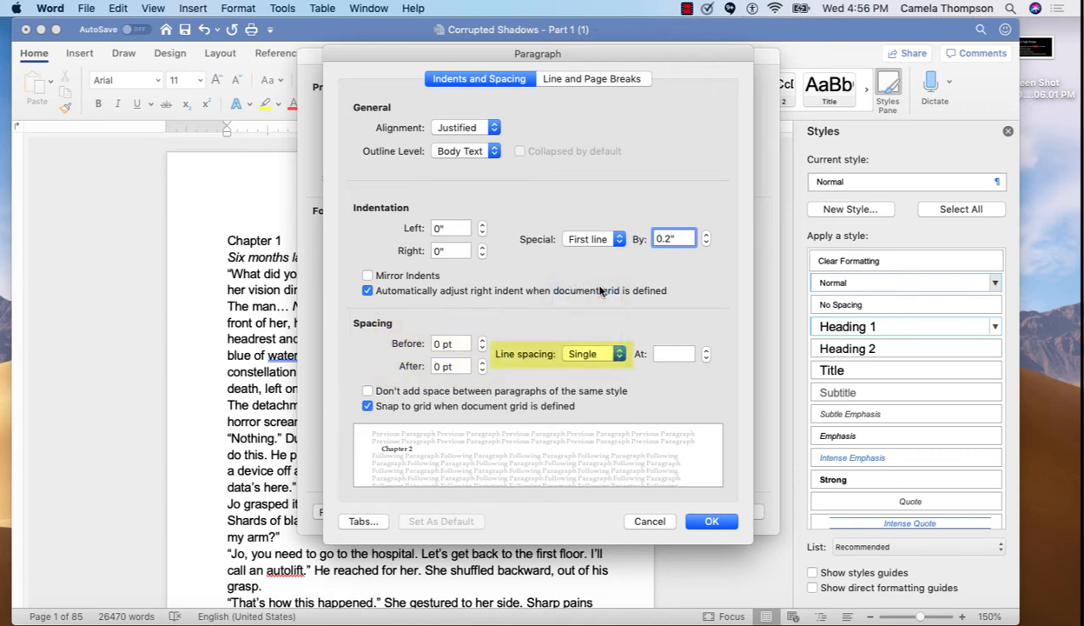
{"action": "left_click", "coordinate": [713, 522]}
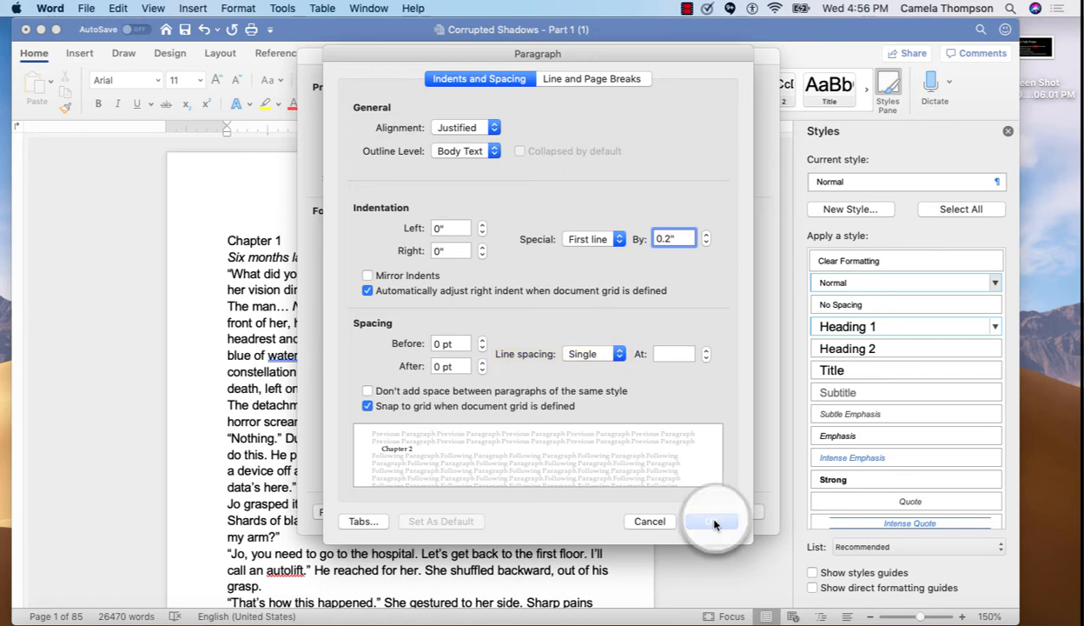
{"action": "left_click", "coordinate": [736, 512]}
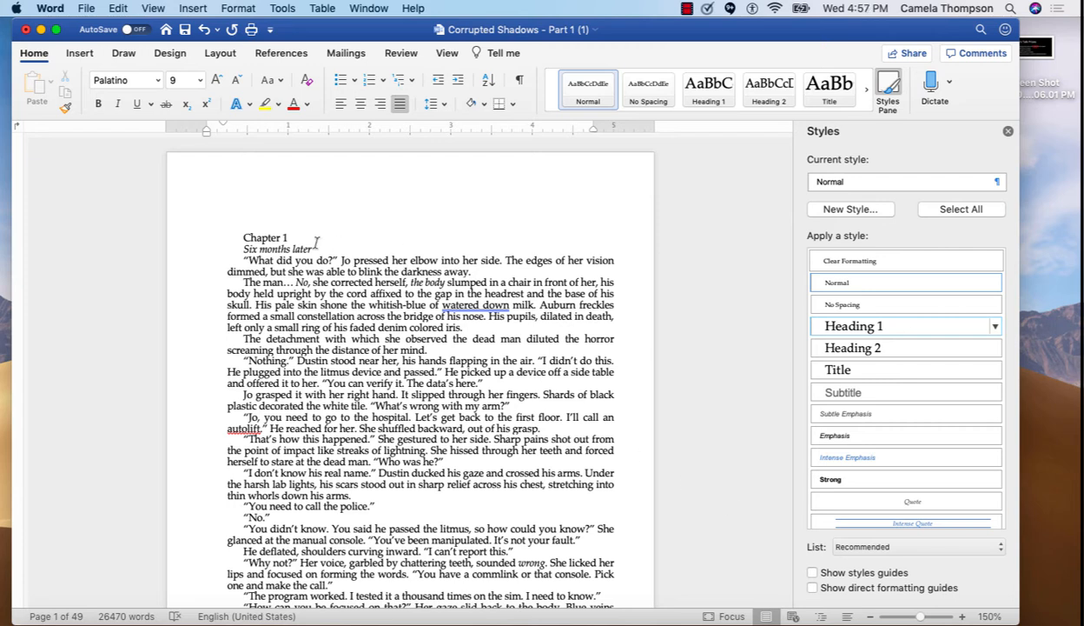
Select the whole document and apply the Normal style to it
{"action": "left_click", "coordinate": [243, 237]}
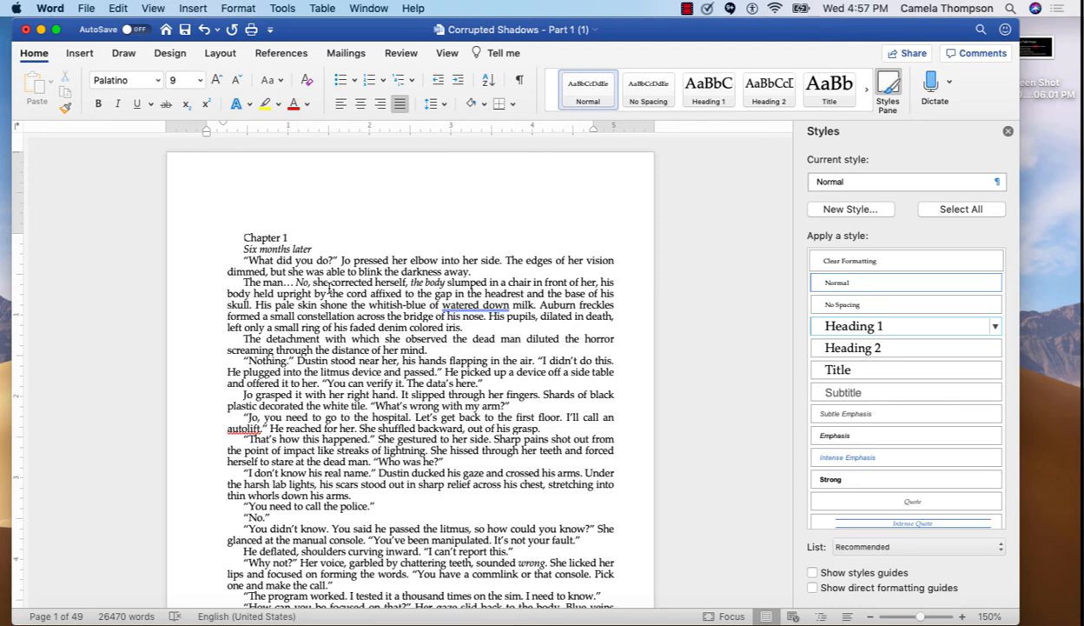
{"action": "key", "text": "super+a"}
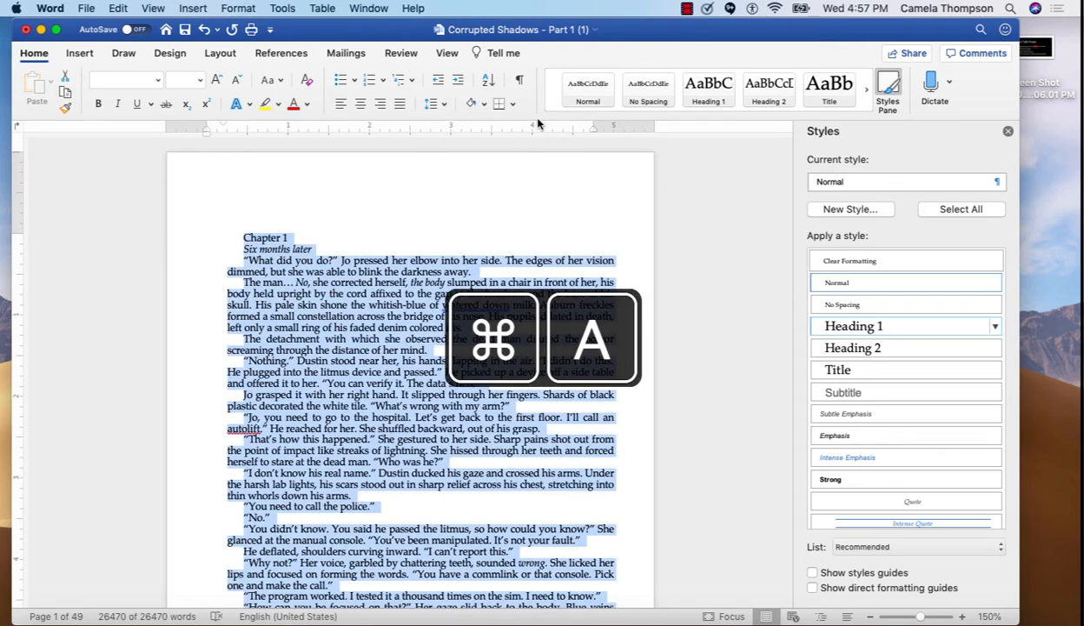
{"action": "left_click", "coordinate": [597, 85]}
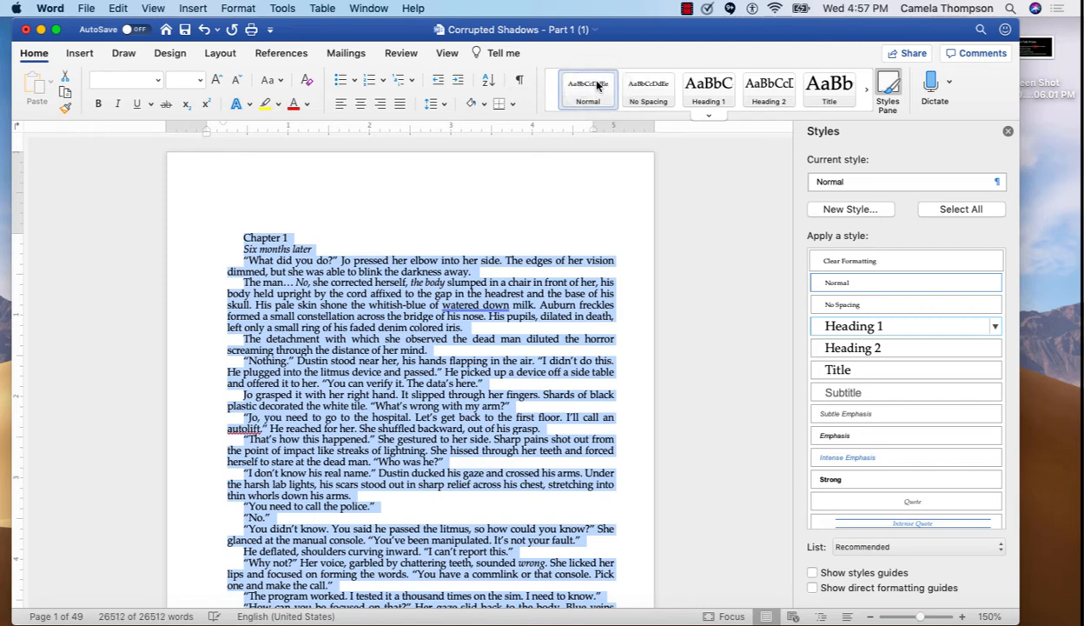
{"action": "left_click", "coordinate": [549, 239]}
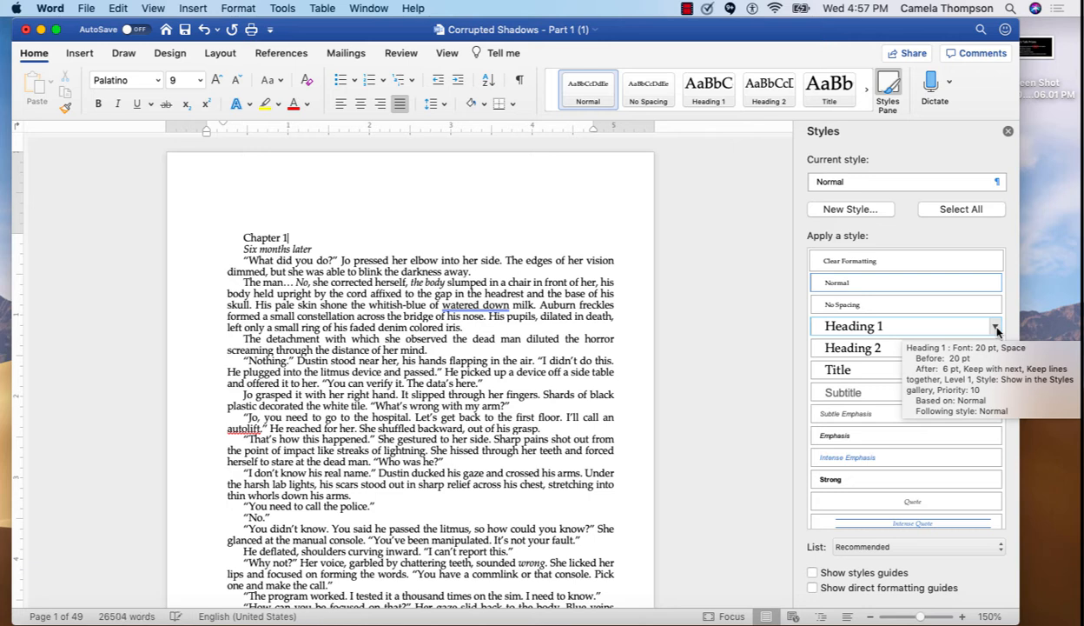
Modify the Heading 1 style to use the Garamond Regular font
{"action": "left_click", "coordinate": [997, 331]}
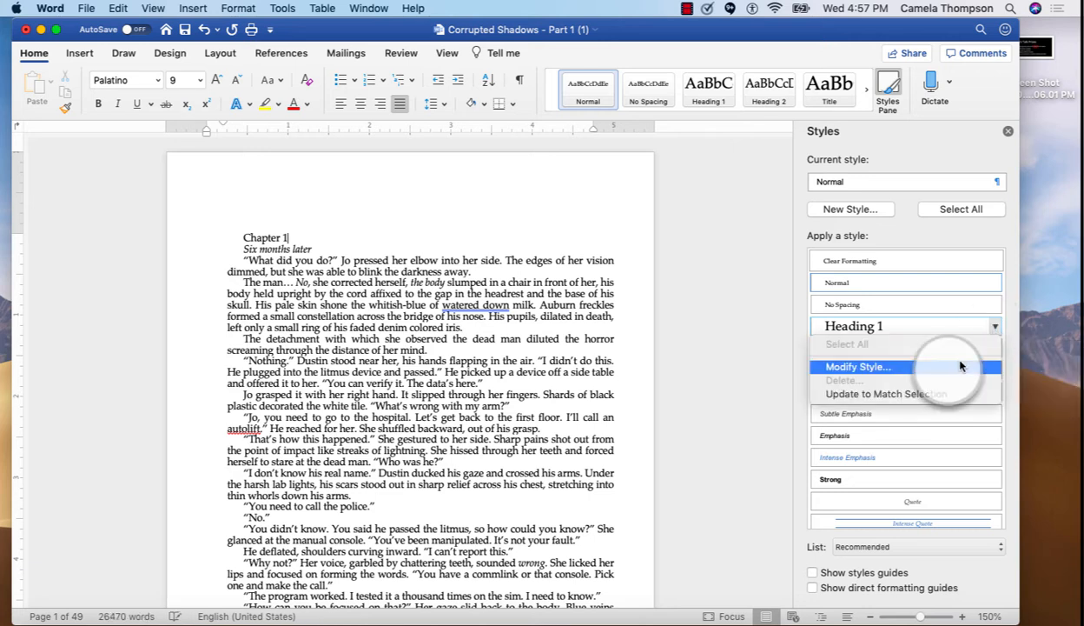
{"action": "left_click", "coordinate": [957, 367]}
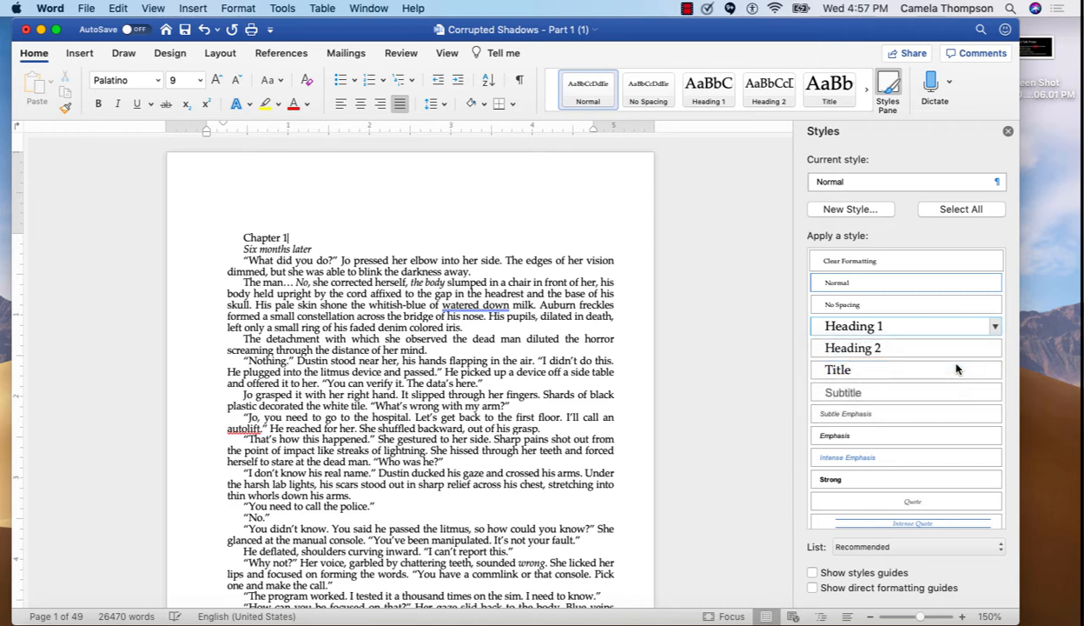
{"action": "left_click", "coordinate": [469, 231]}
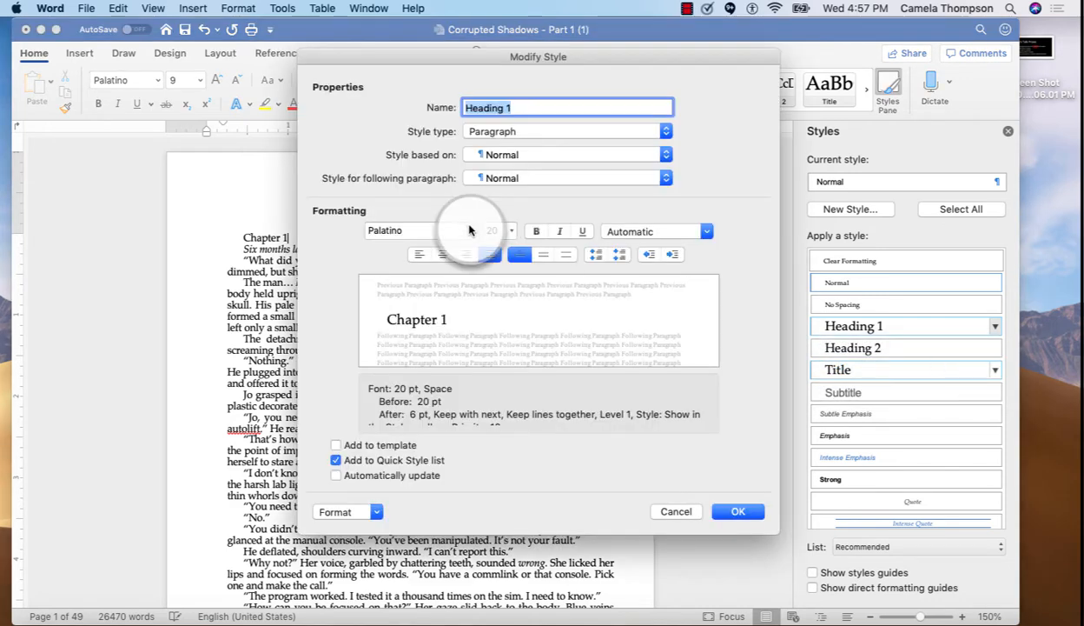
{"action": "left_click", "coordinate": [494, 380]}
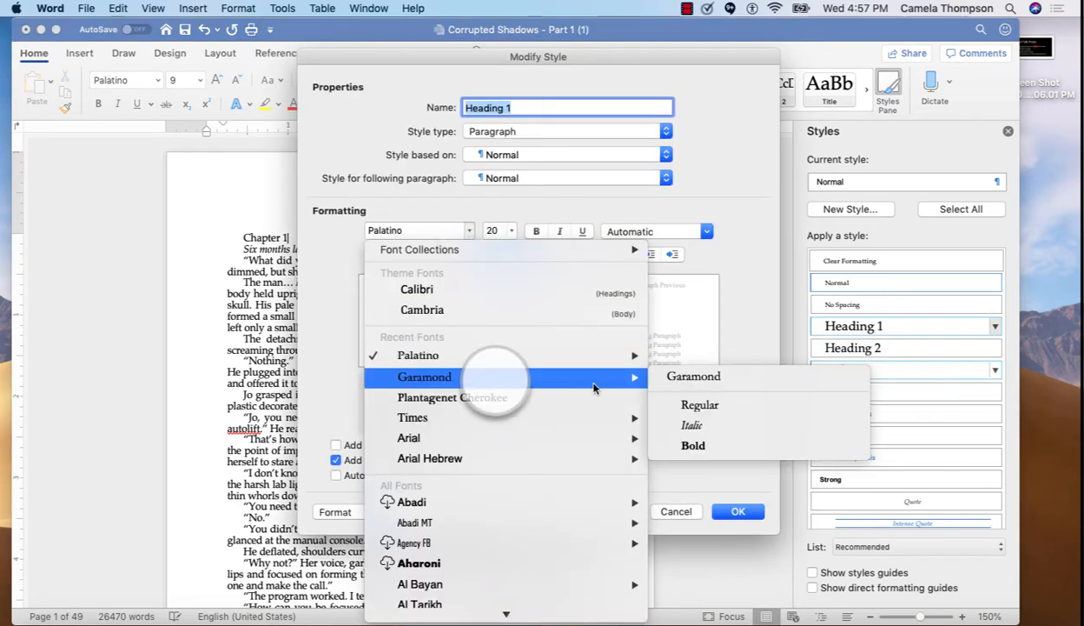
{"action": "left_click", "coordinate": [699, 404]}
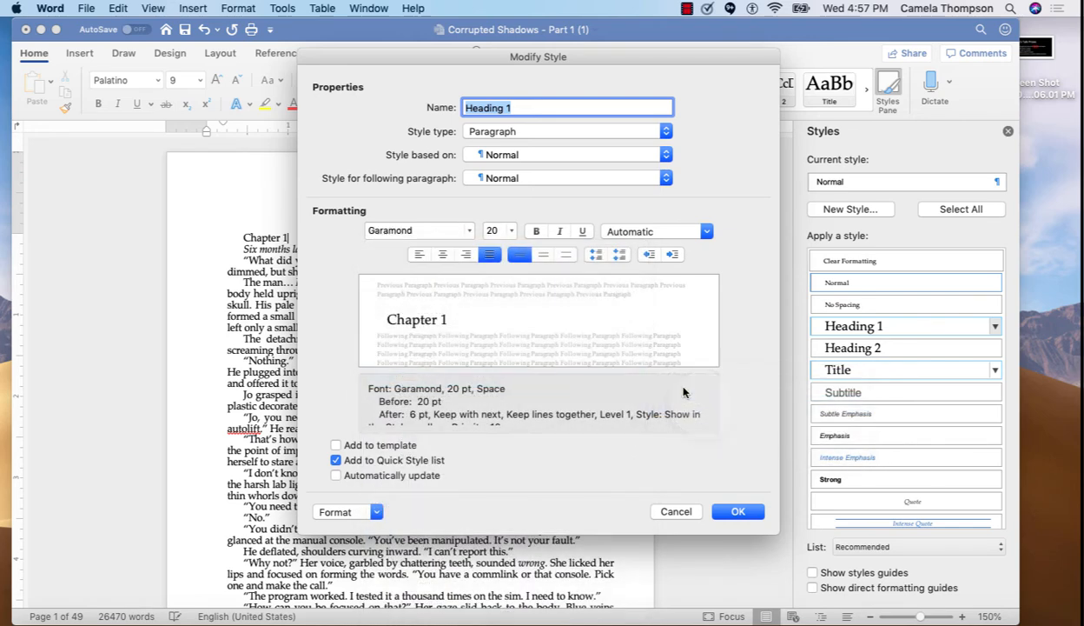
Set the Heading 1 style to 24 pt and centred, and confirm the style changes
{"action": "left_click", "coordinate": [495, 230]}
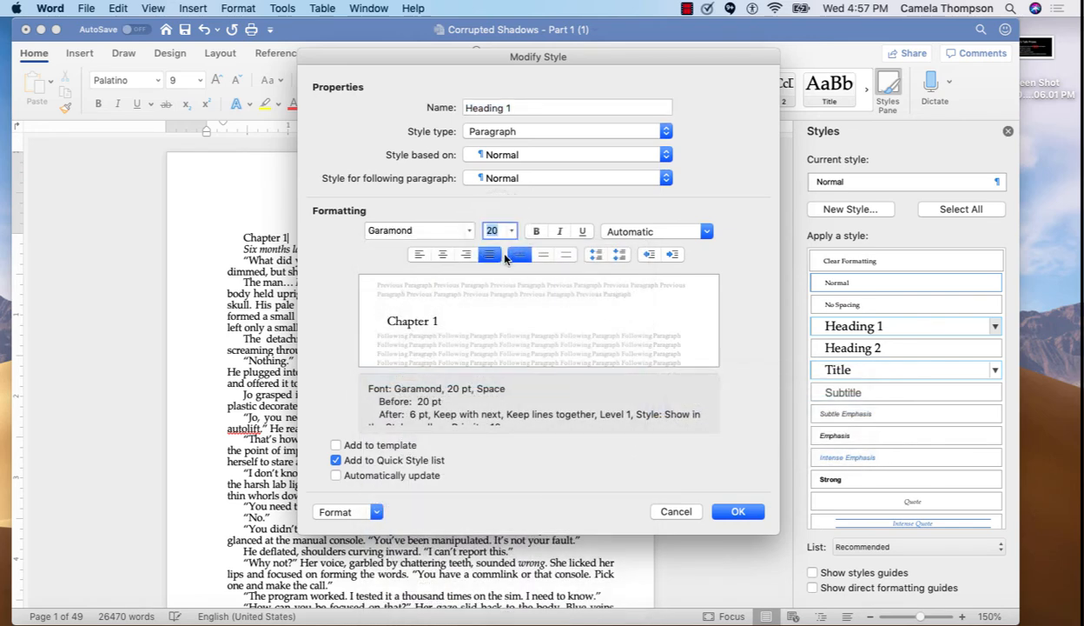
{"action": "type", "text": "24"}
{"action": "left_click", "coordinate": [443, 255]}
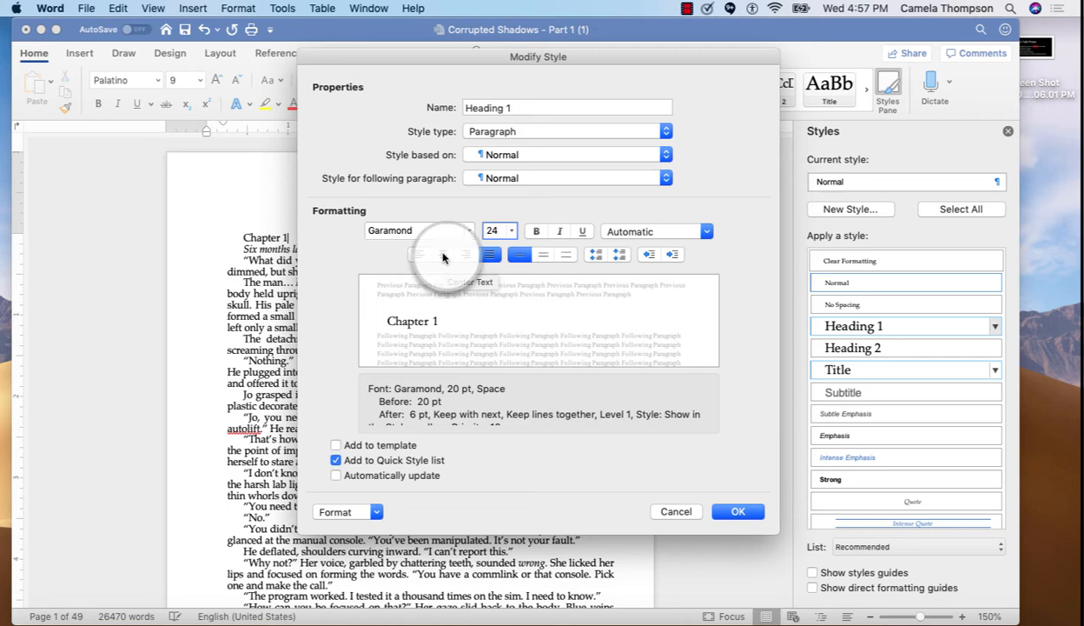
{"action": "left_click", "coordinate": [753, 514]}
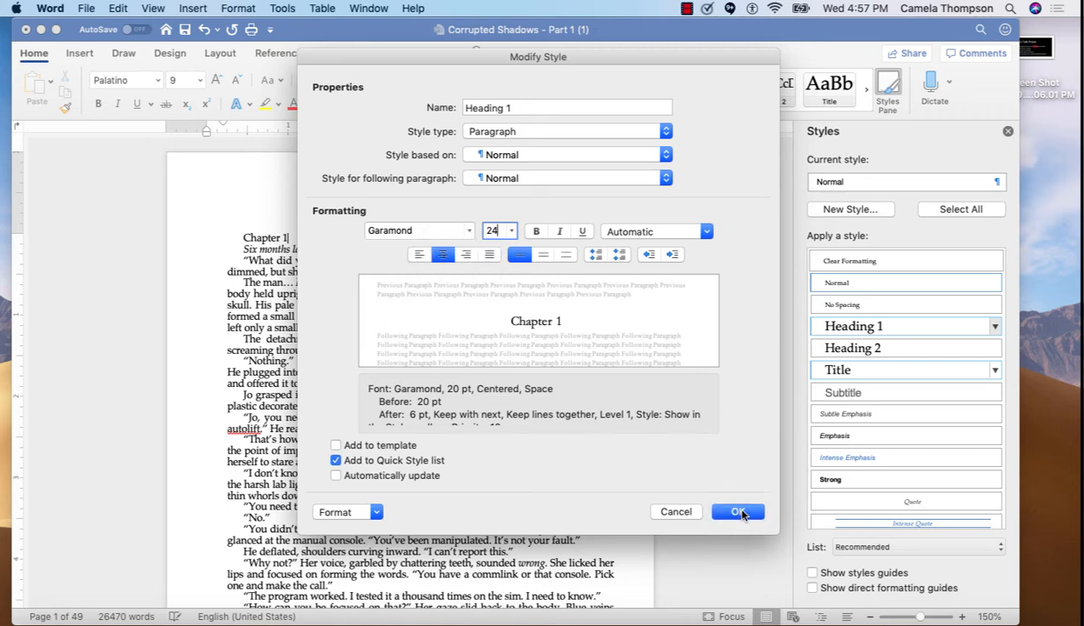
{"action": "left_click", "coordinate": [740, 511]}
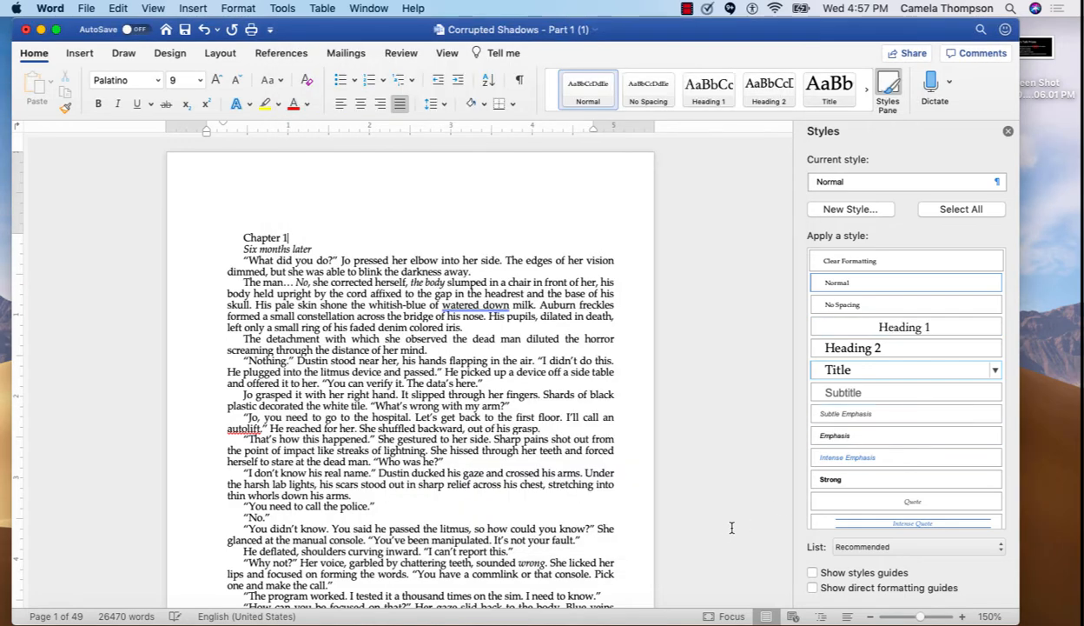
Modify the Heading 2 style to use Garamond Regular and centred alignment, and confirm the style changes
{"action": "left_click", "coordinate": [995, 348]}
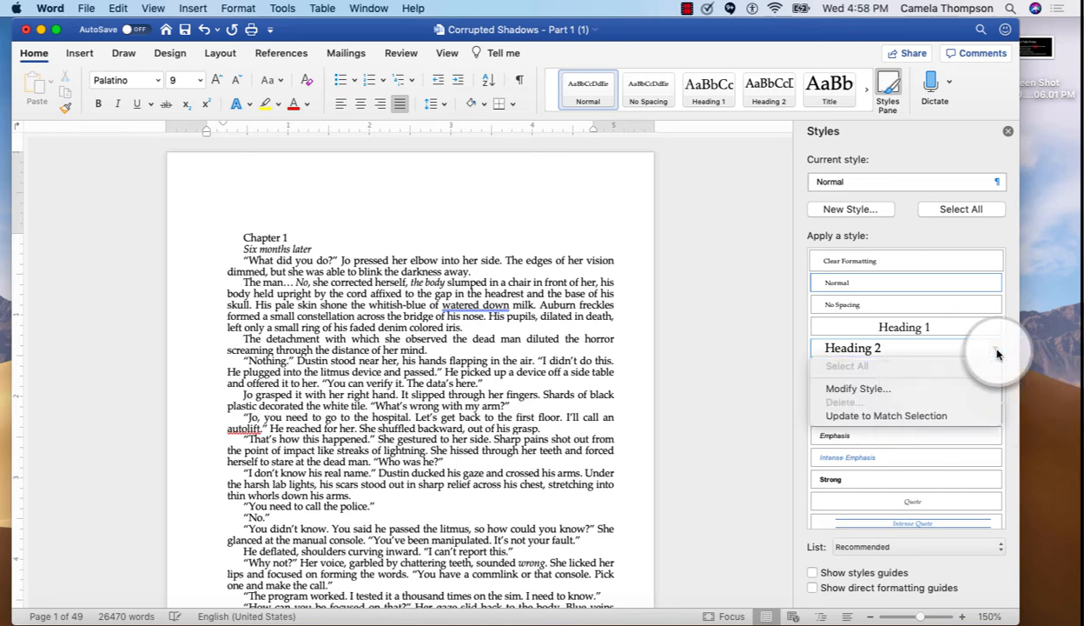
{"action": "left_click", "coordinate": [956, 392]}
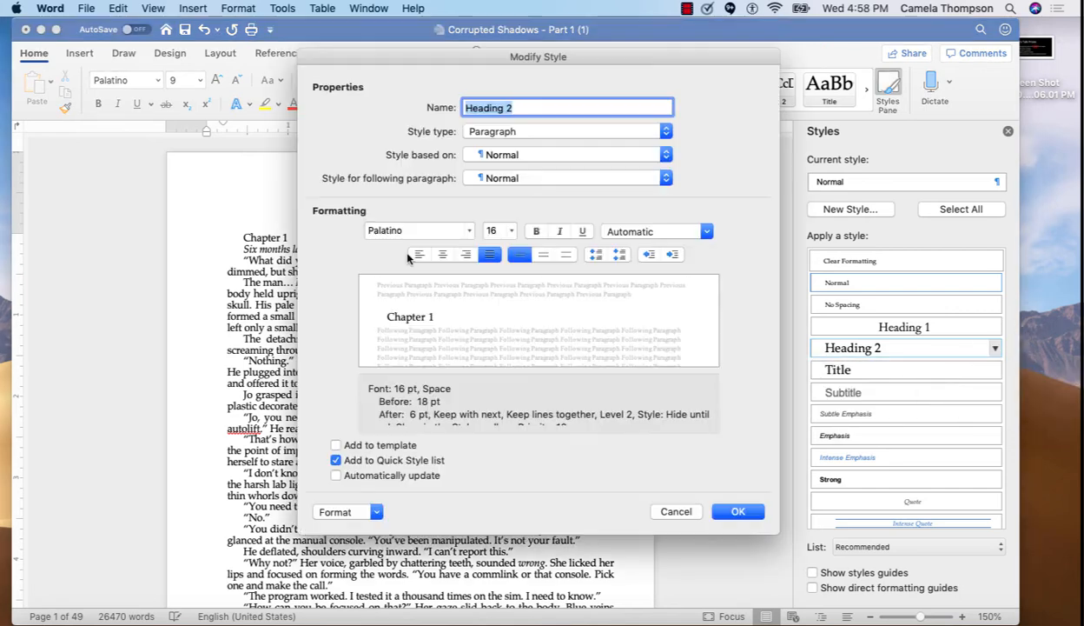
{"action": "left_click", "coordinate": [473, 230]}
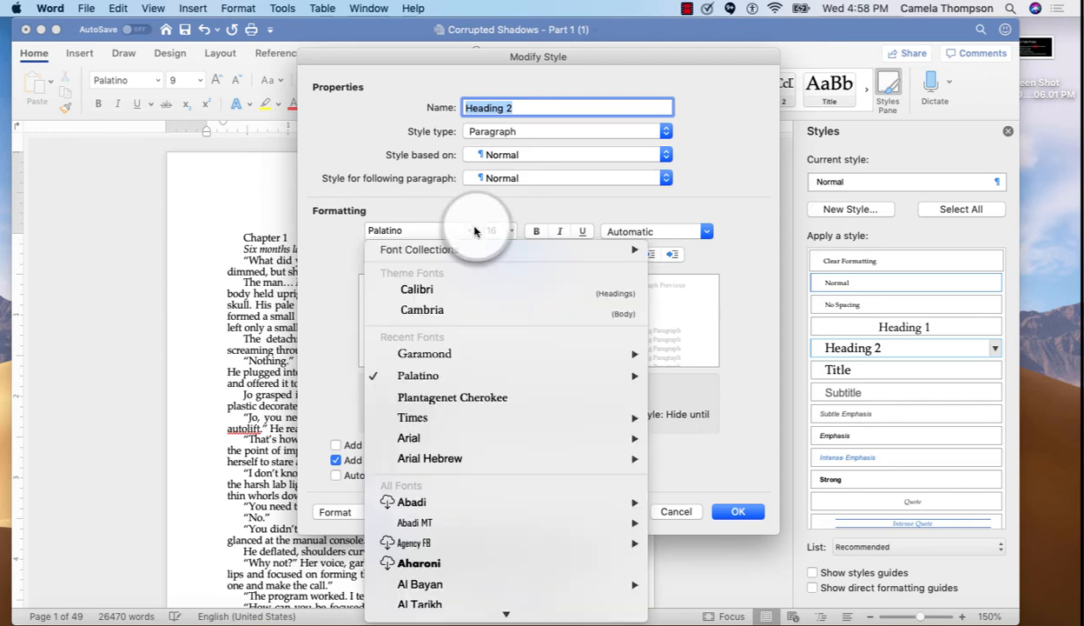
{"action": "mouse_move", "coordinate": [487, 354]}
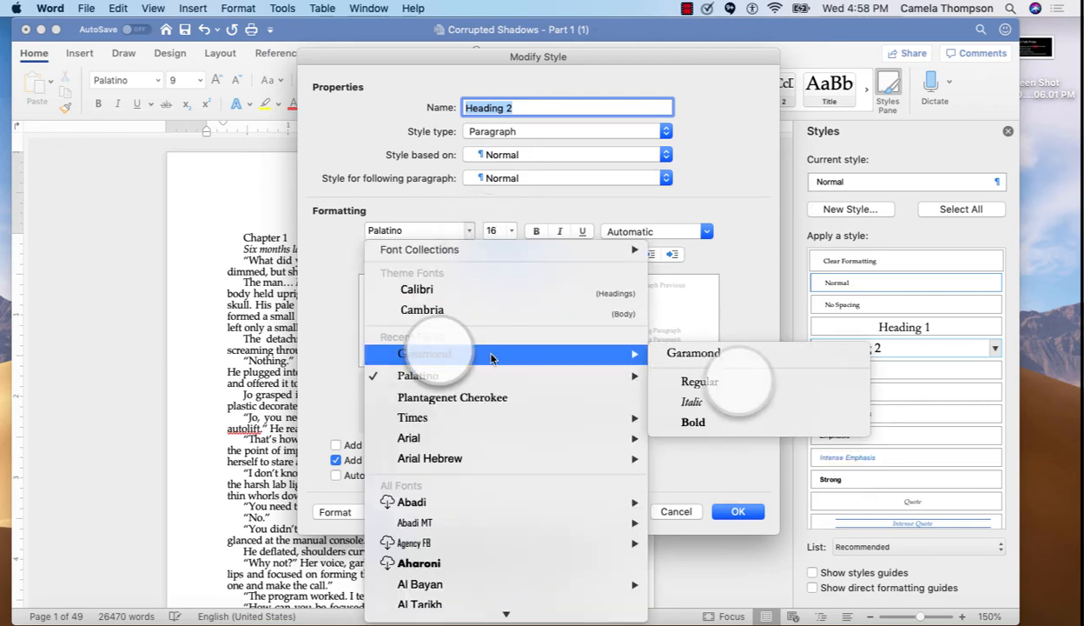
{"action": "left_click", "coordinate": [730, 381]}
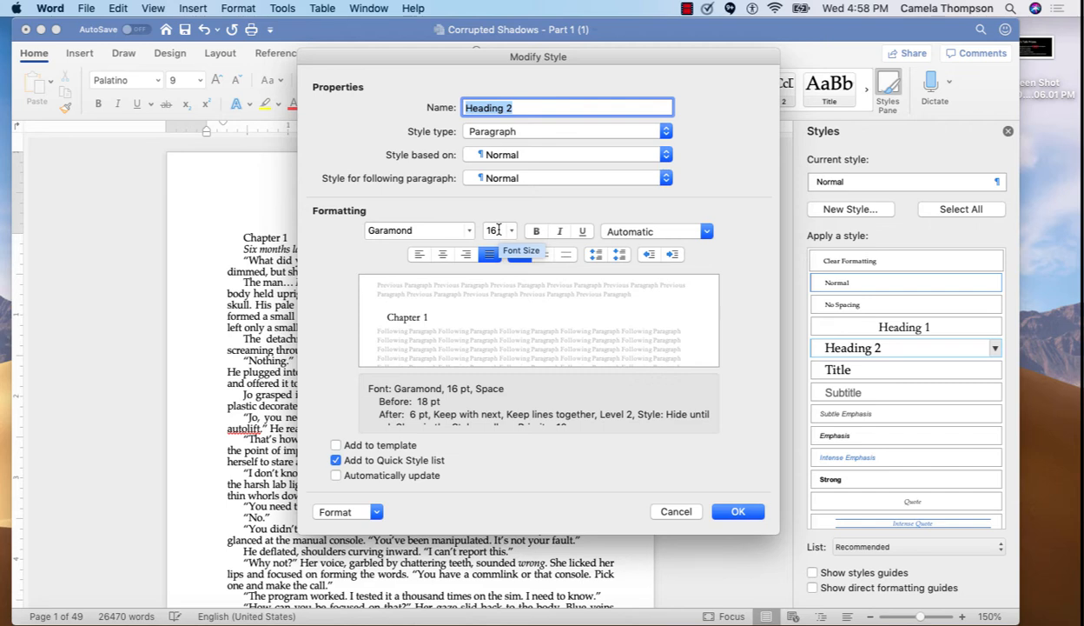
{"action": "left_click", "coordinate": [442, 255]}
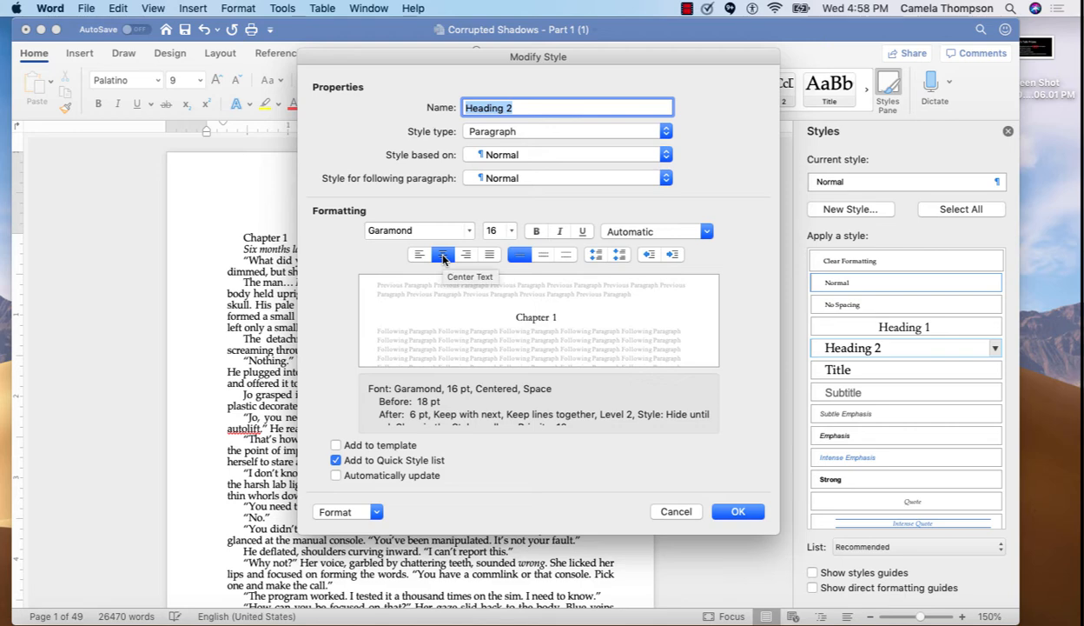
{"action": "left_click", "coordinate": [737, 513]}
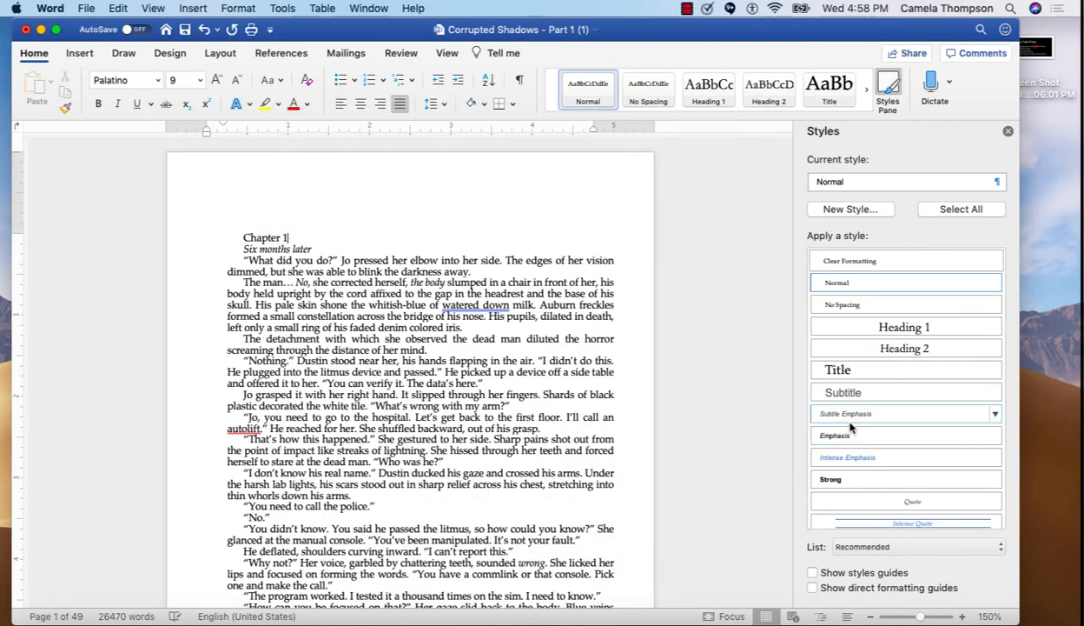
Modify the Title style to use the Garamond Regular font
{"action": "left_click", "coordinate": [994, 369]}
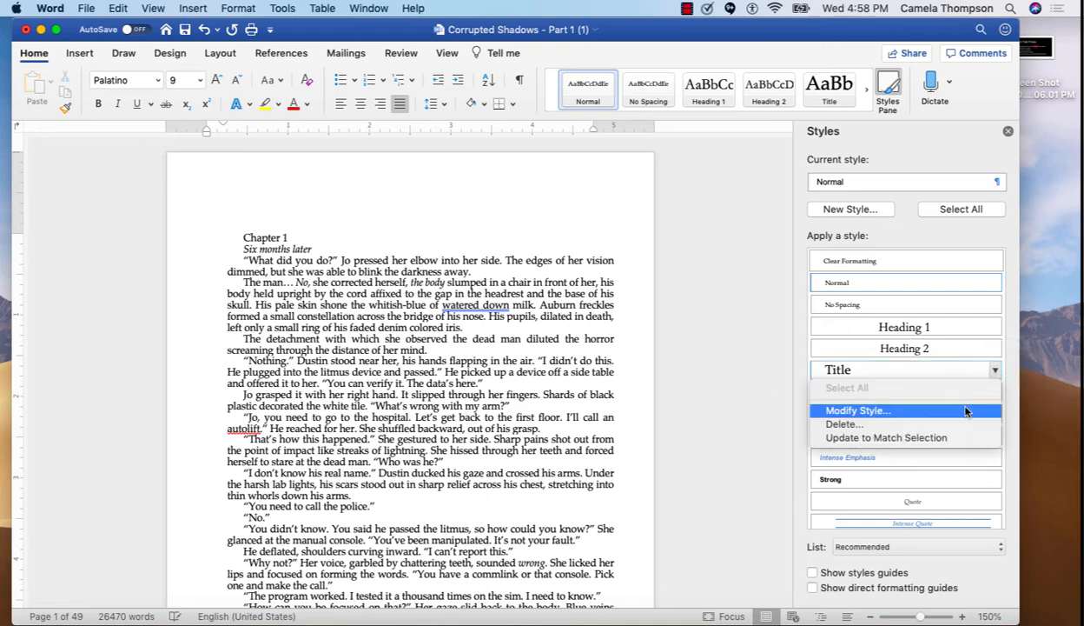
{"action": "left_click", "coordinate": [962, 411]}
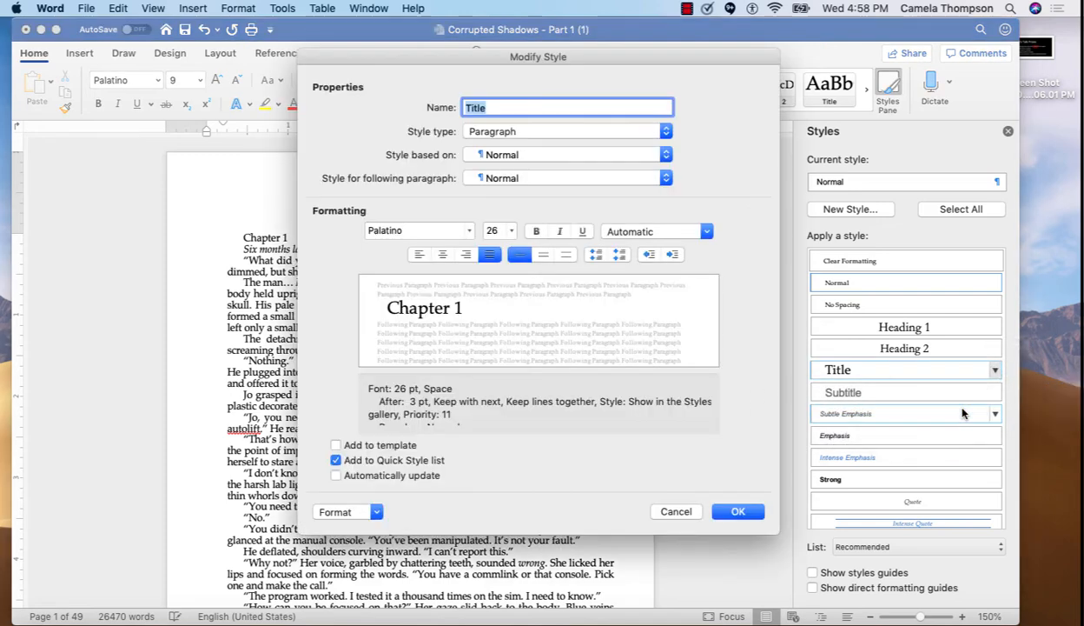
{"action": "left_click", "coordinate": [472, 241]}
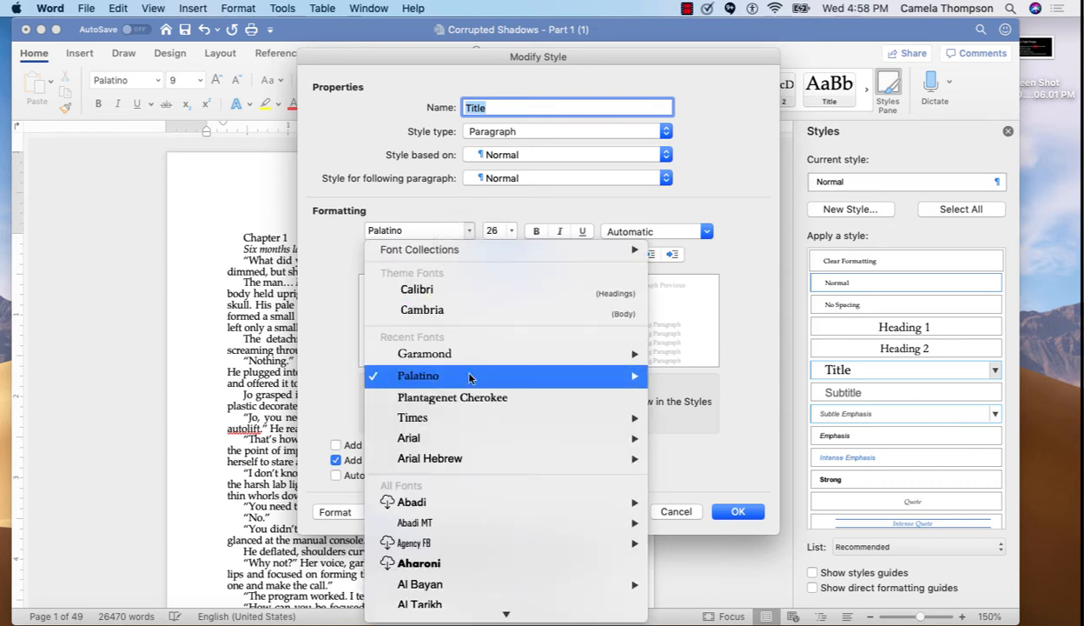
{"action": "mouse_move", "coordinate": [550, 353]}
{"action": "left_click", "coordinate": [691, 380]}
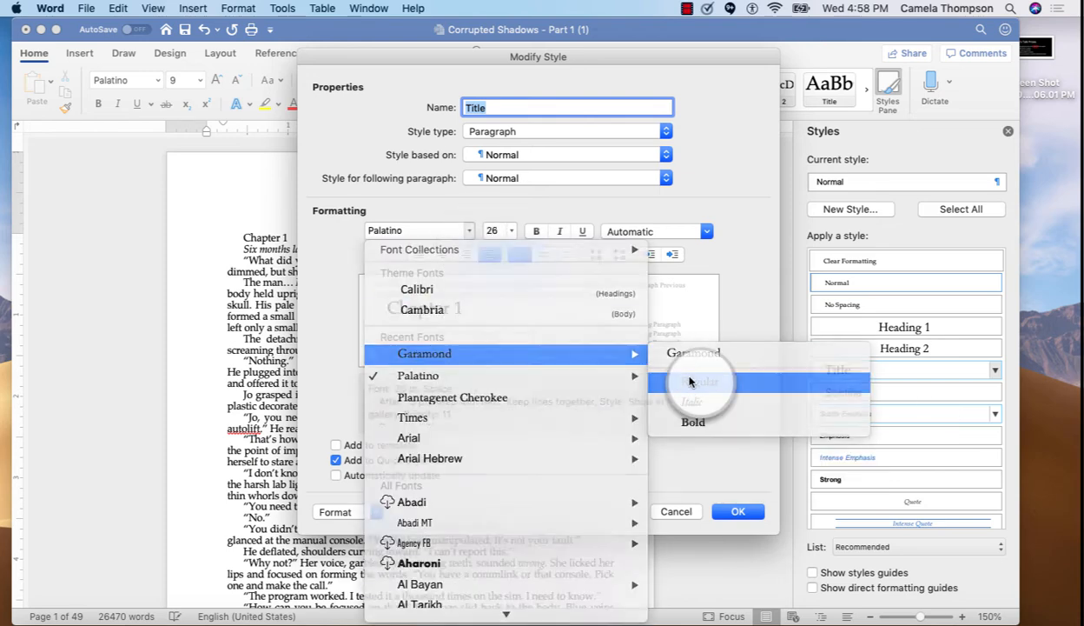
Set the Title style to 32 pt and centred, and confirm the style changes
{"action": "double_click", "coordinate": [499, 233]}
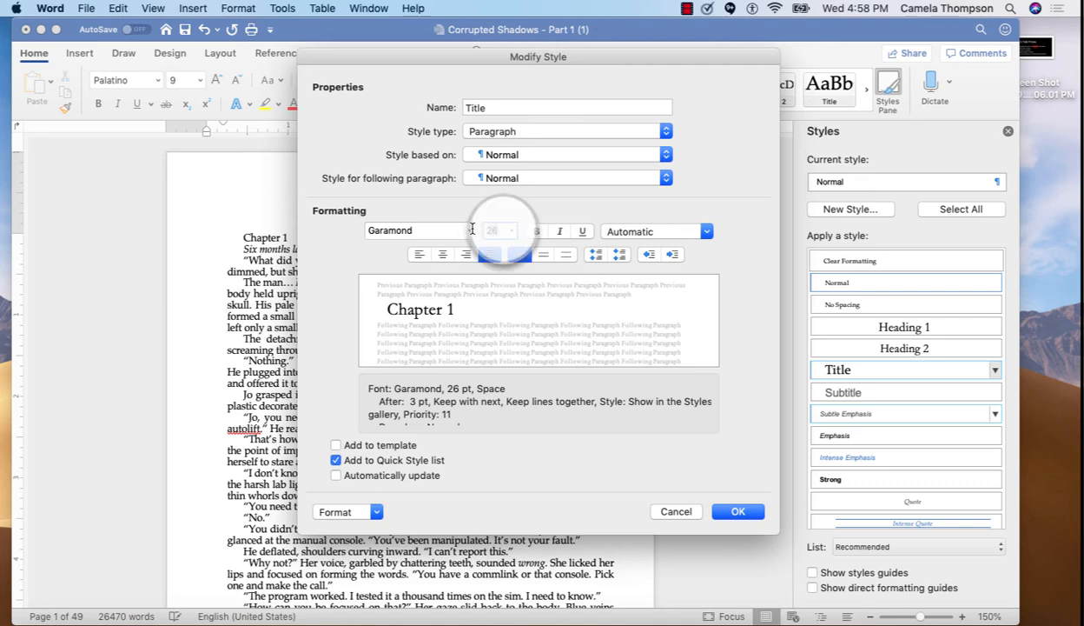
{"action": "type", "text": "32"}
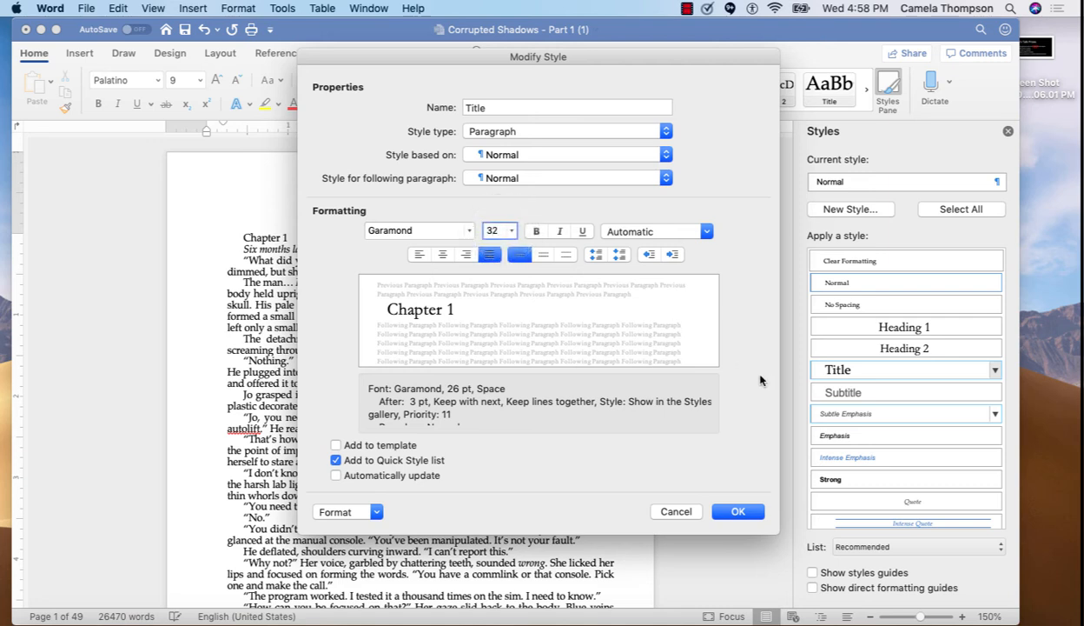
{"action": "left_click", "coordinate": [443, 255]}
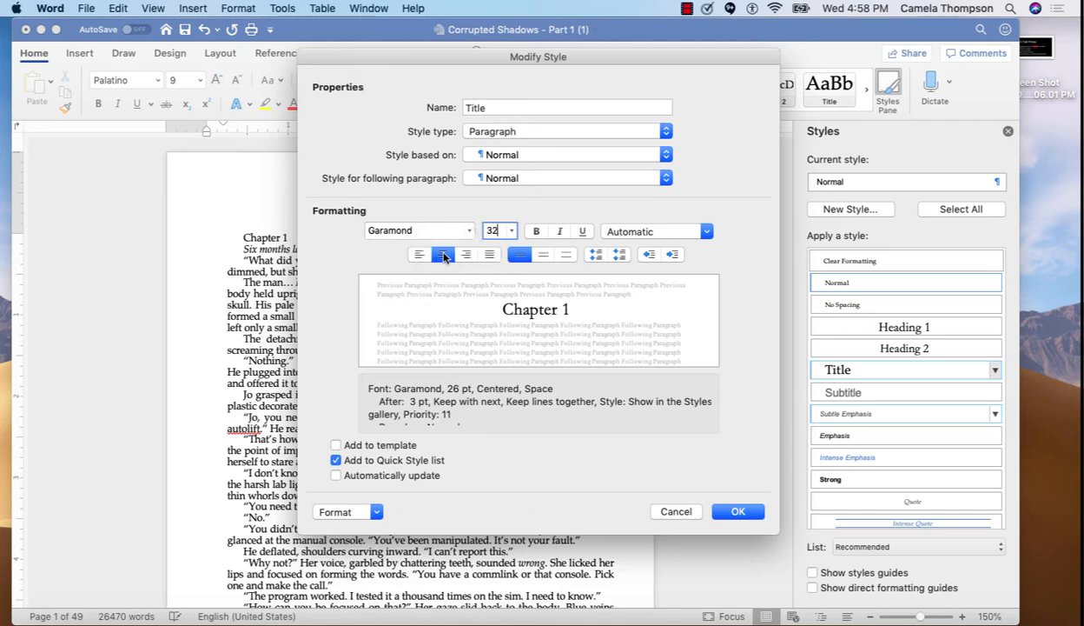
{"action": "left_click", "coordinate": [753, 514]}
{"action": "left_click", "coordinate": [752, 514]}
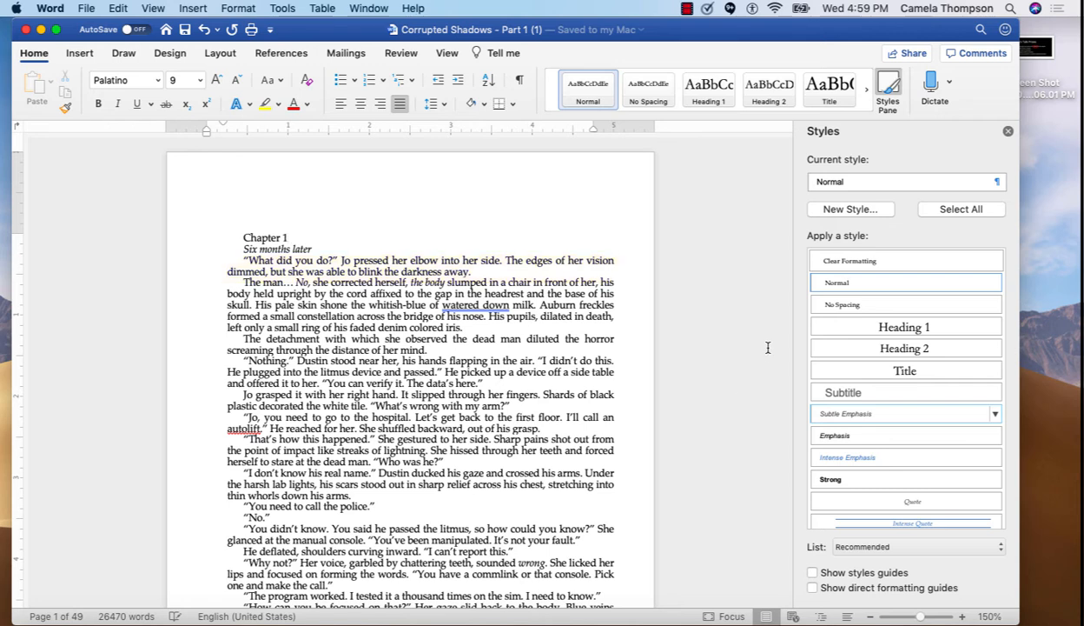
Create a new paragraph style named First Paragraph and set its special indentation to none
{"action": "left_click", "coordinate": [850, 209]}
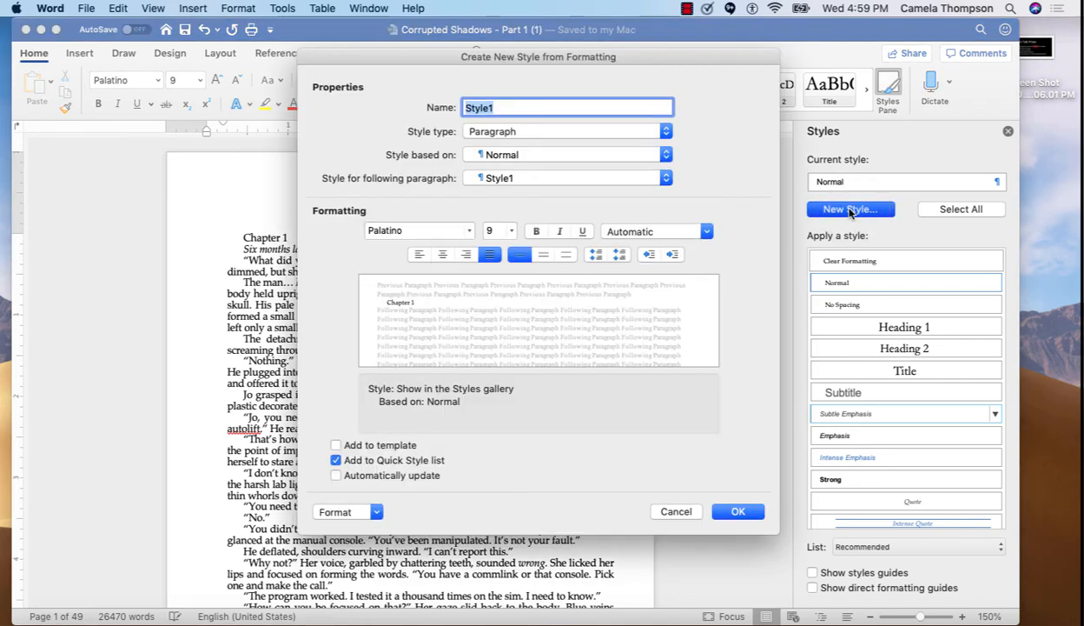
{"action": "type", "text": "First"}
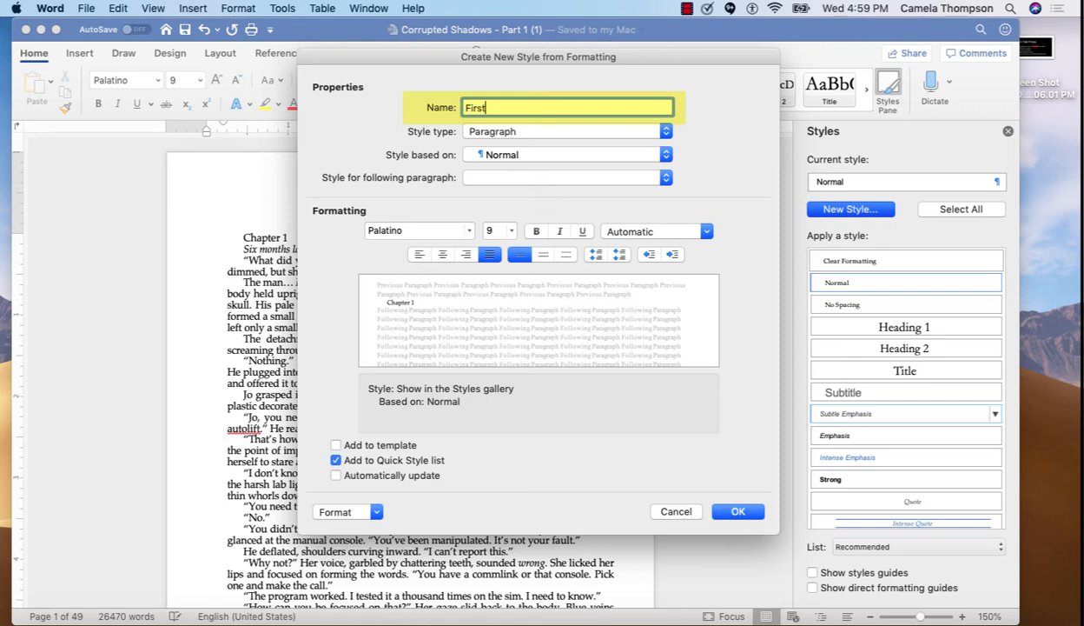
{"action": "type", "text": " Paragraph"}
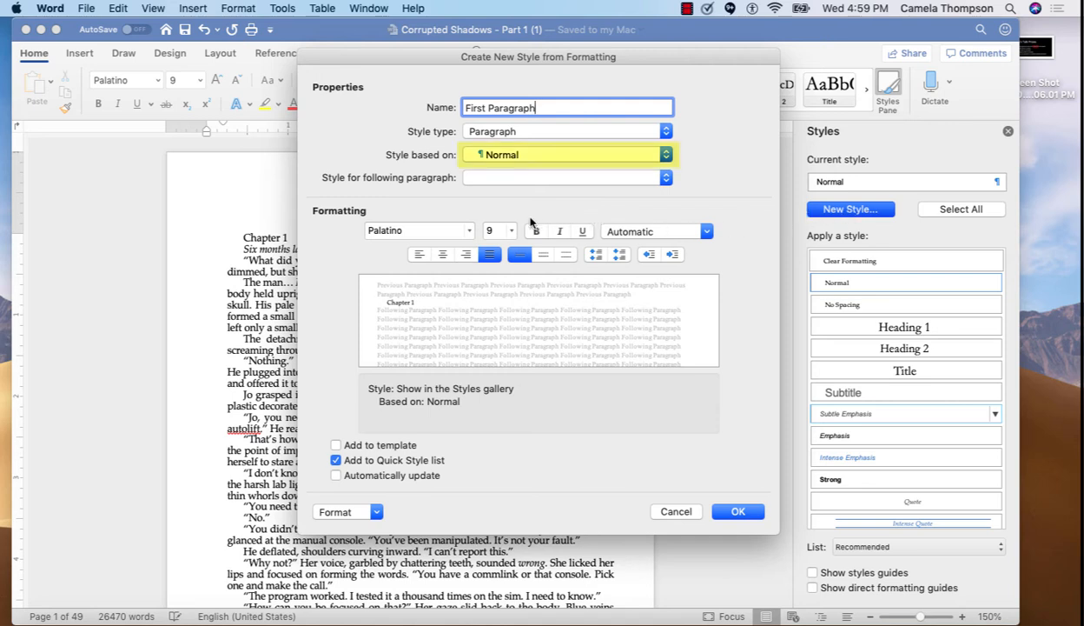
{"action": "left_click", "coordinate": [375, 511]}
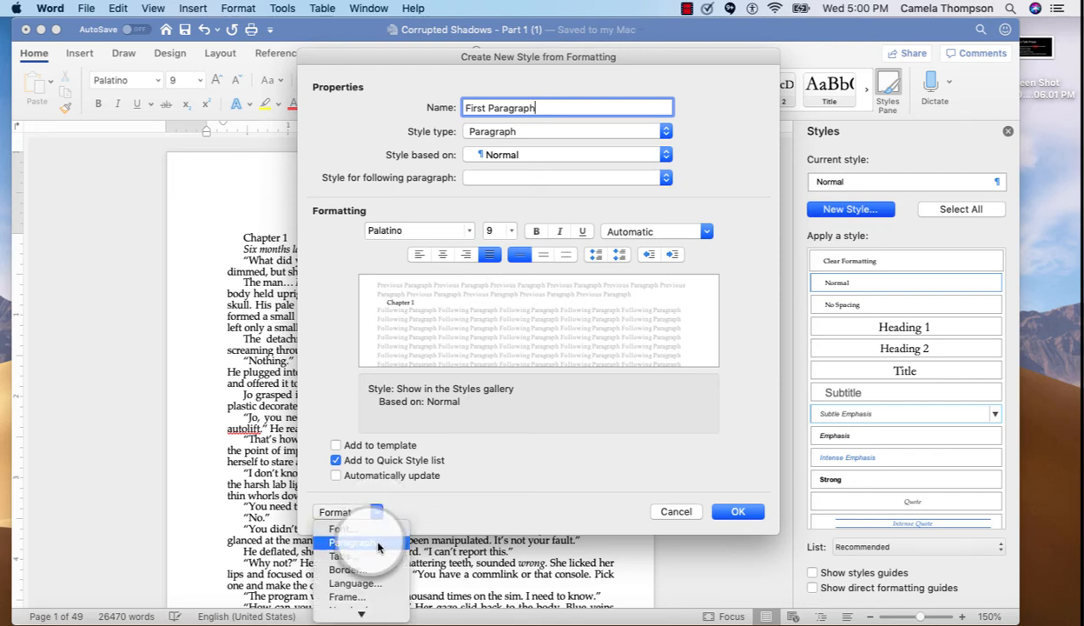
{"action": "left_click", "coordinate": [379, 542]}
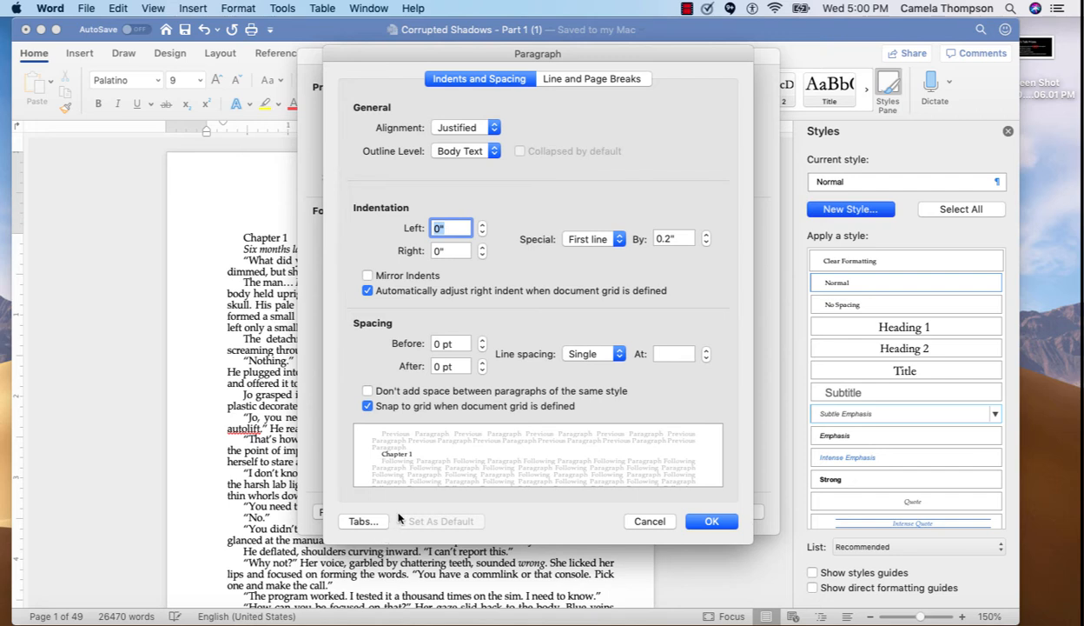
{"action": "left_click", "coordinate": [620, 240]}
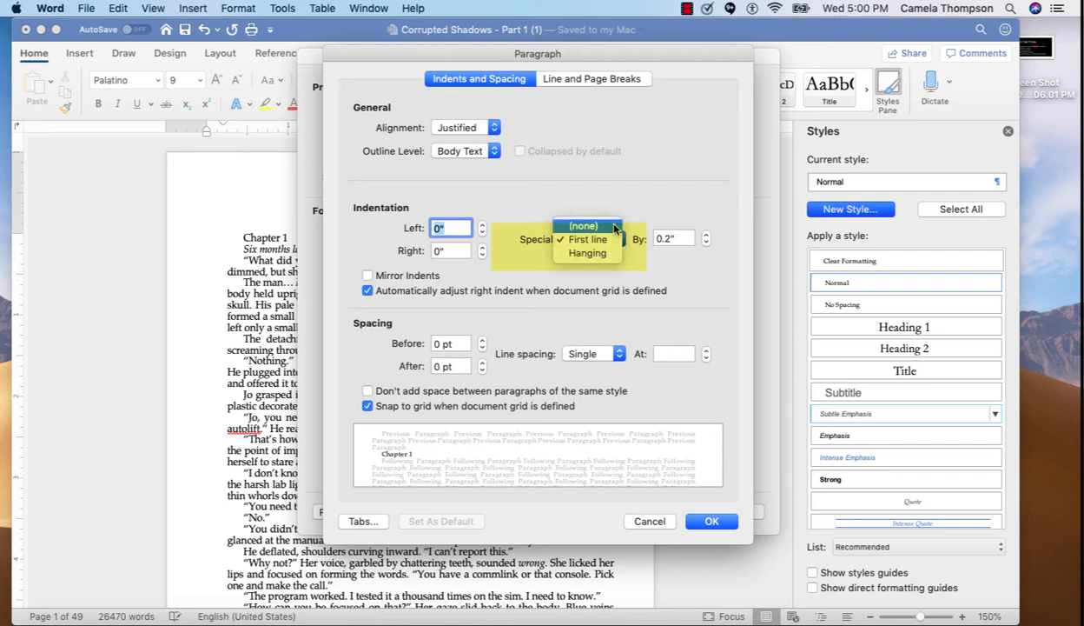
{"action": "left_click", "coordinate": [615, 227]}
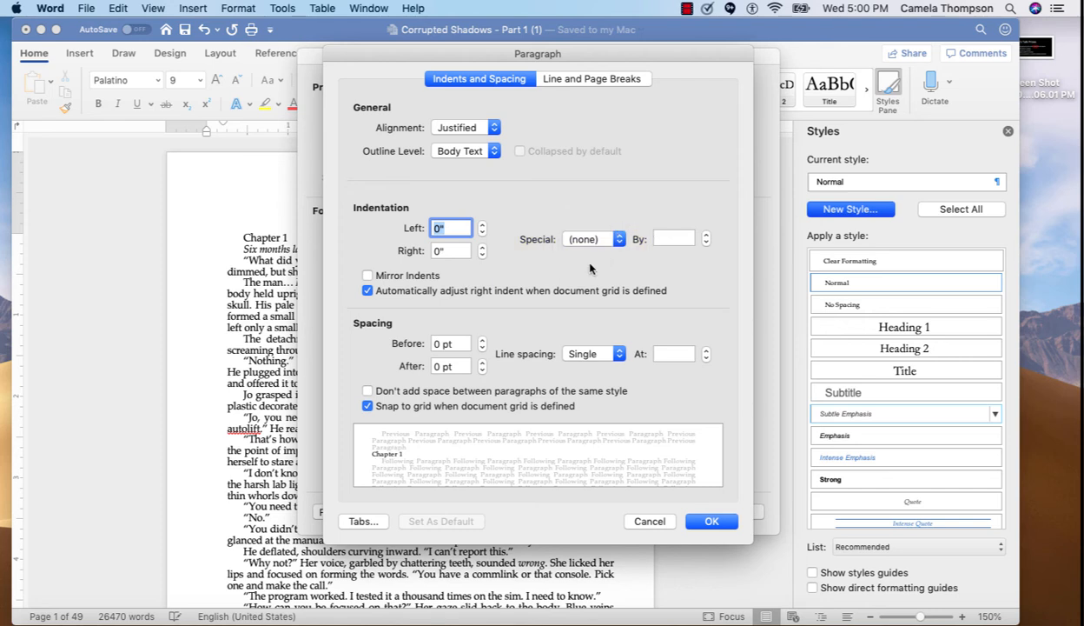
Set the First Paragraph style's spacing before to 32 pt and confirm the paragraph settings and new style
{"action": "left_click", "coordinate": [441, 343]}
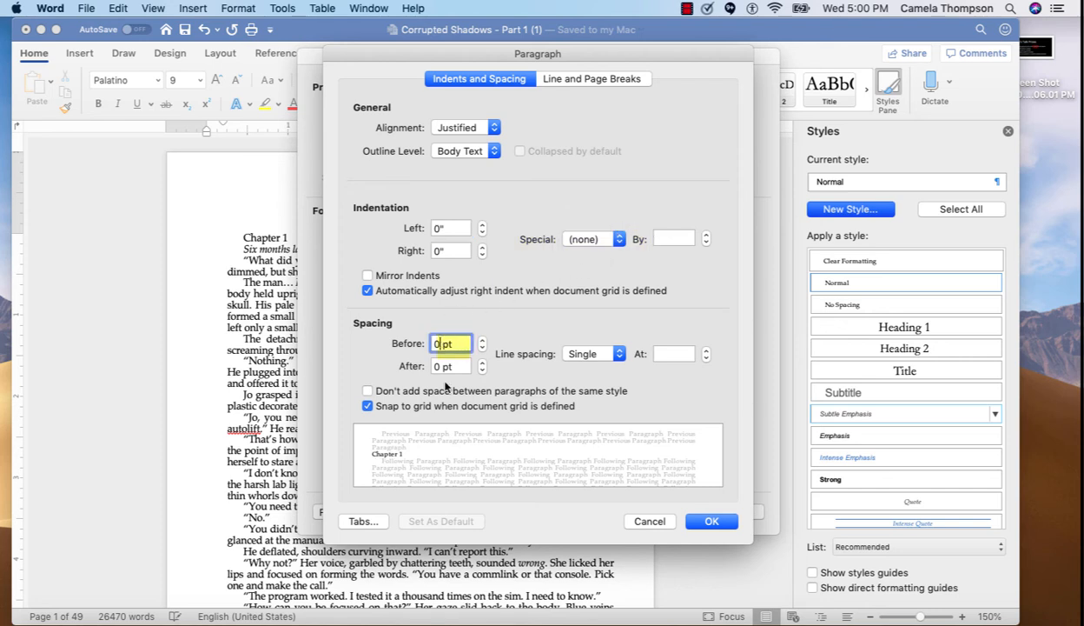
{"action": "key", "text": "BackSpace"}
{"action": "type", "text": "32"}
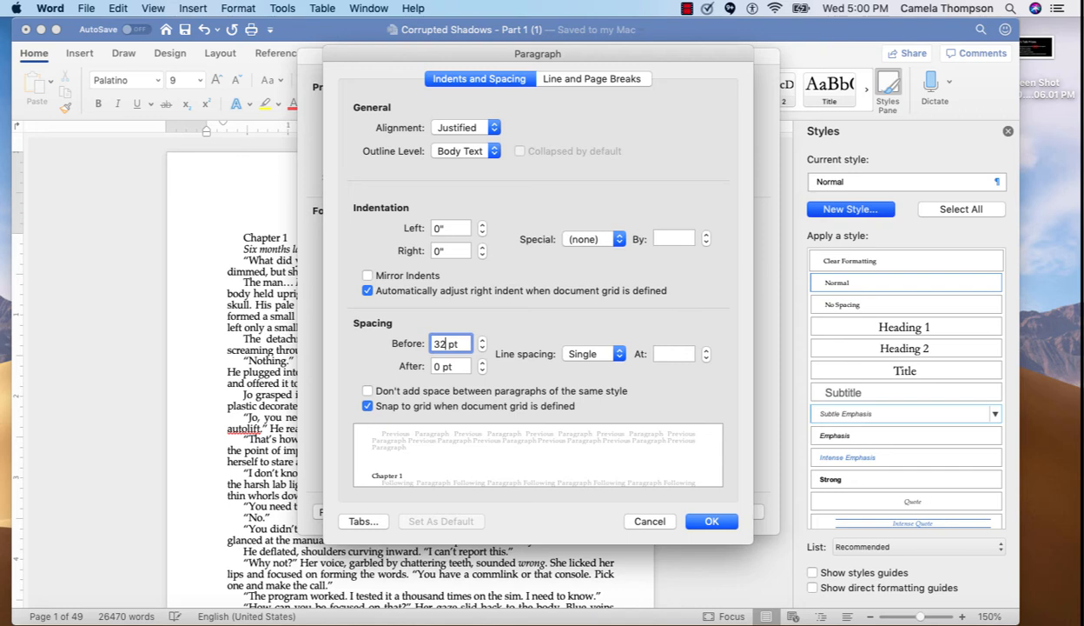
{"action": "left_click", "coordinate": [711, 523]}
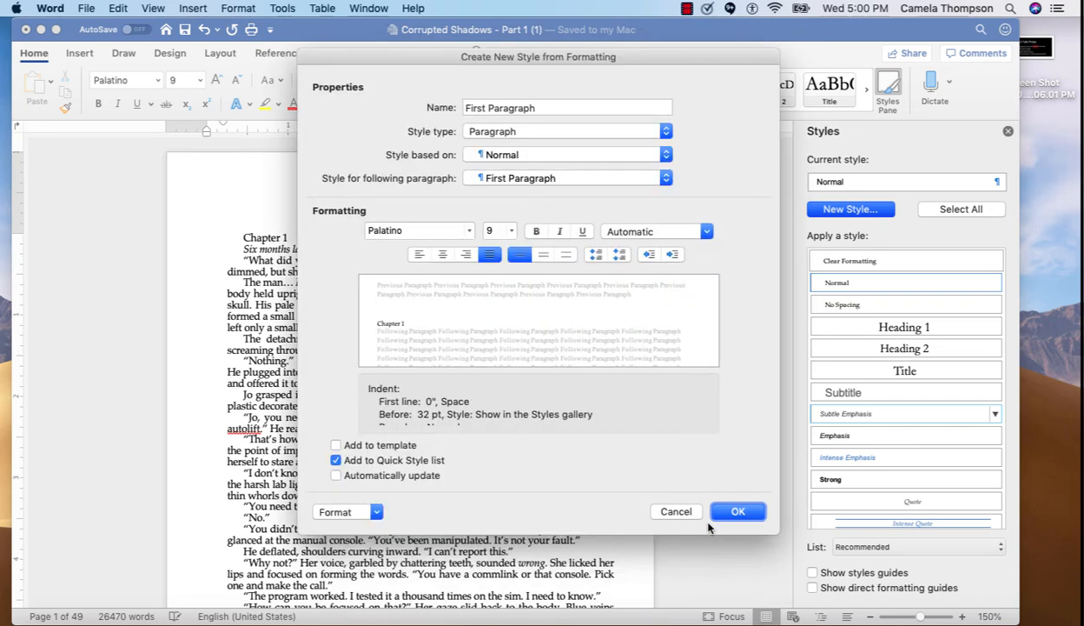
{"action": "left_click", "coordinate": [735, 512]}
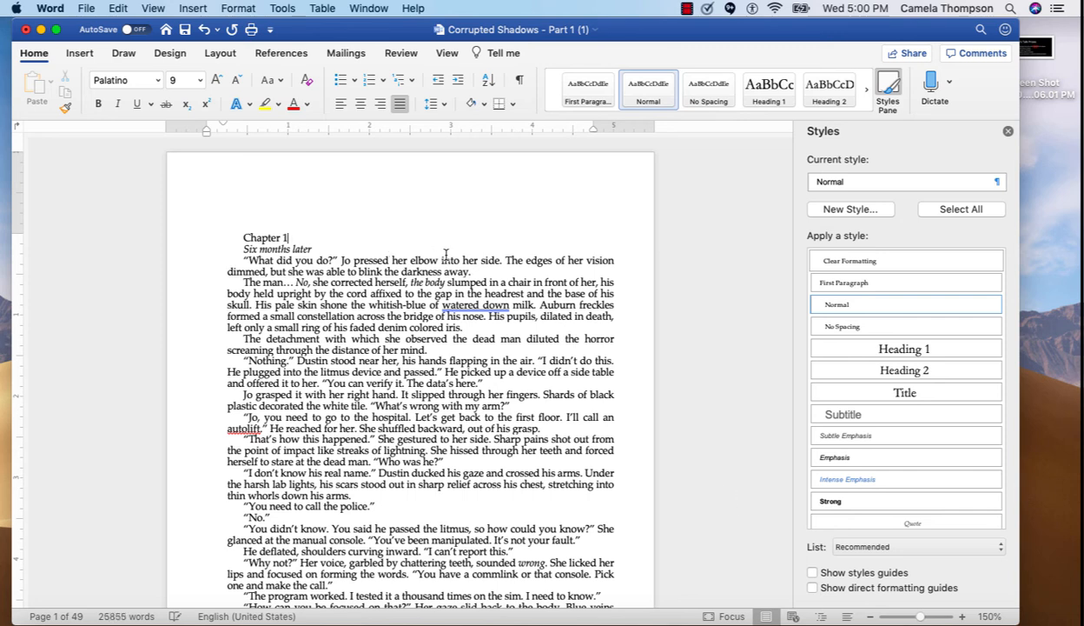
Apply the First Paragraph style to the opening paragraph and give it a dropped drop cap
{"action": "left_click_drag", "start_coordinate": [468, 271], "coordinate": [244, 260]}
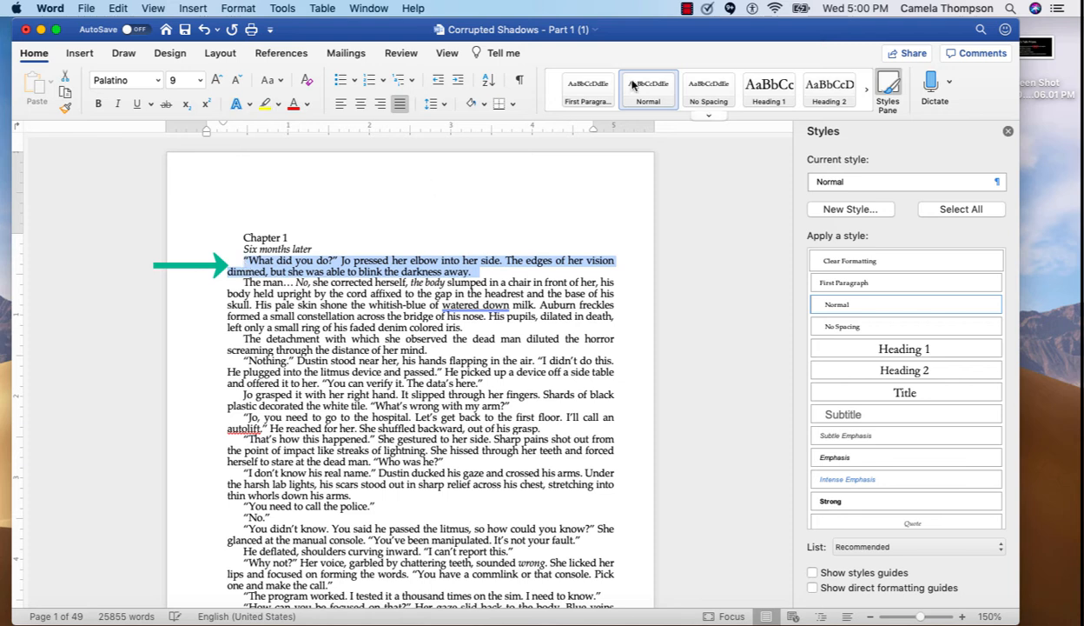
{"action": "left_click", "coordinate": [595, 89]}
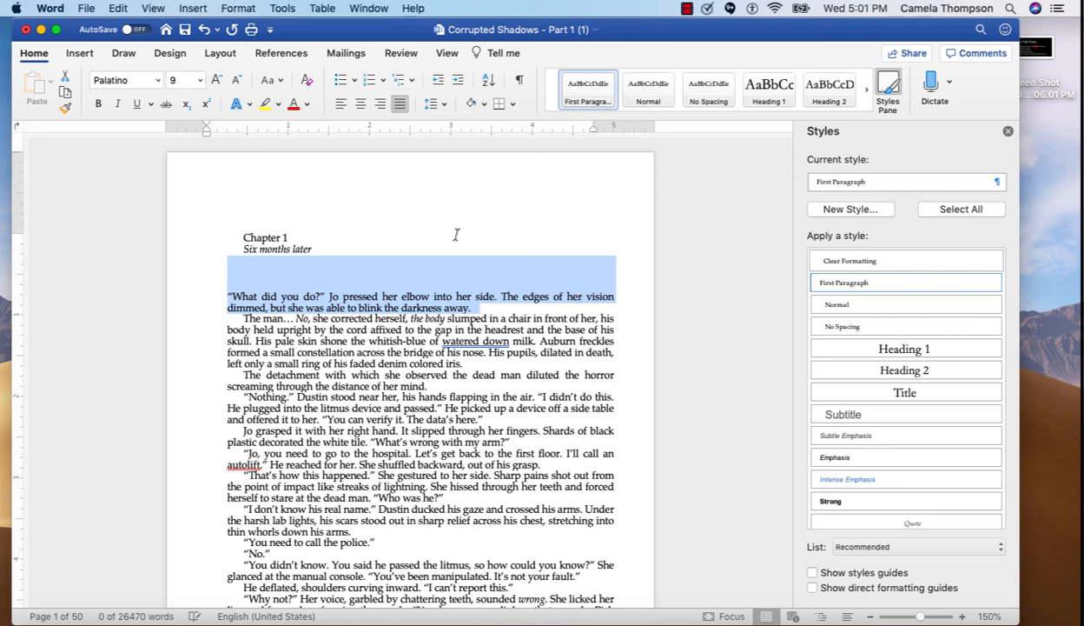
{"action": "left_click", "coordinate": [78, 53]}
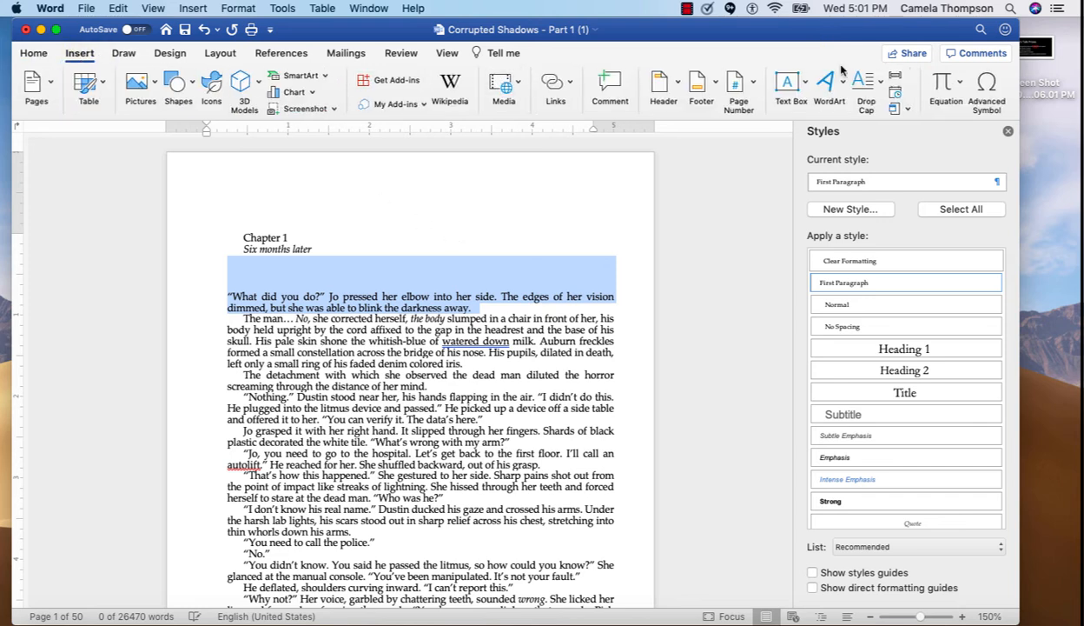
{"action": "left_click", "coordinate": [878, 87]}
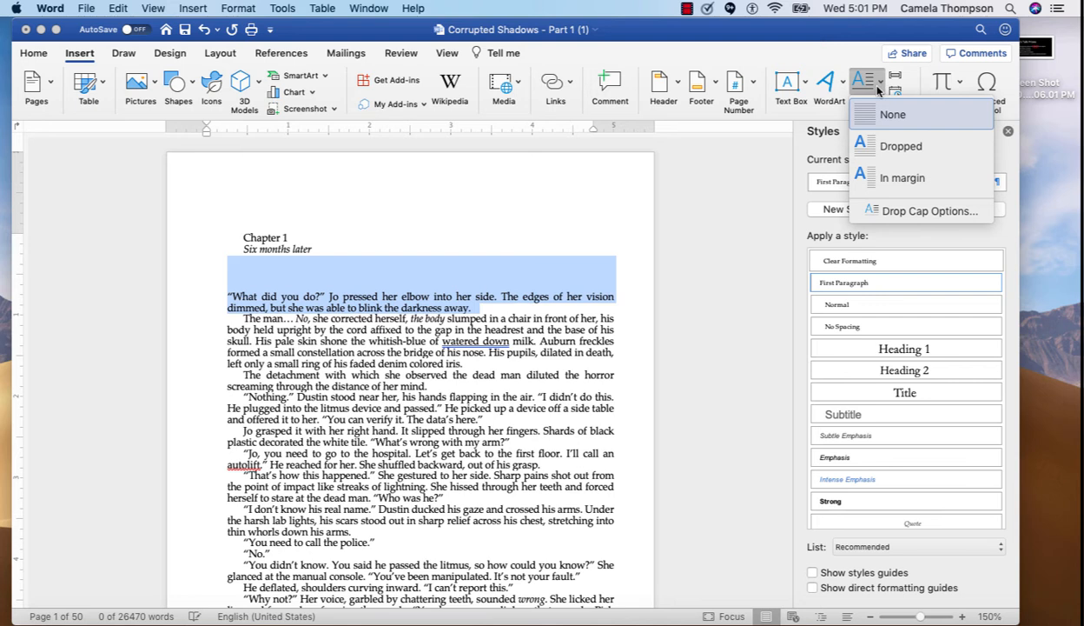
{"action": "left_click", "coordinate": [901, 147]}
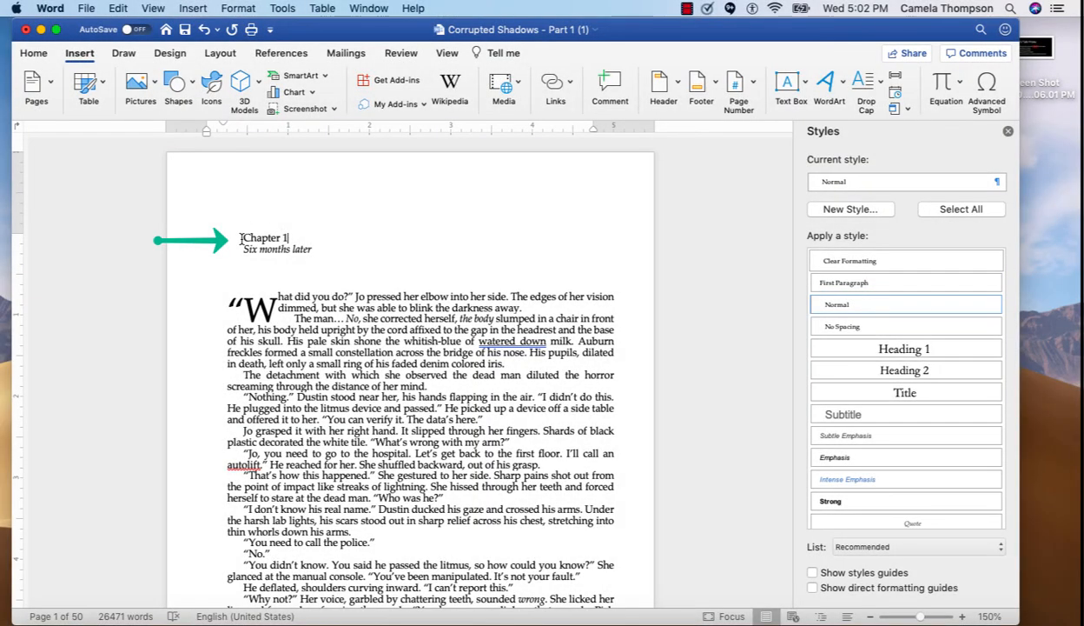
Apply the Heading 1 style to the Chapter 1 line
{"action": "triple_click", "coordinate": [242, 238]}
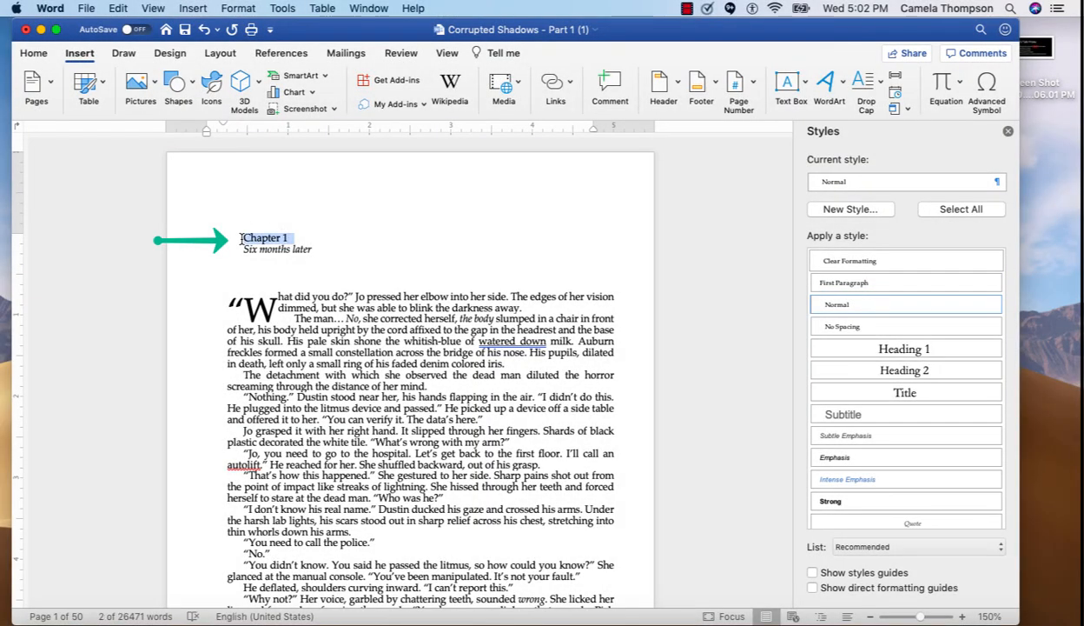
{"action": "left_click", "coordinate": [924, 351]}
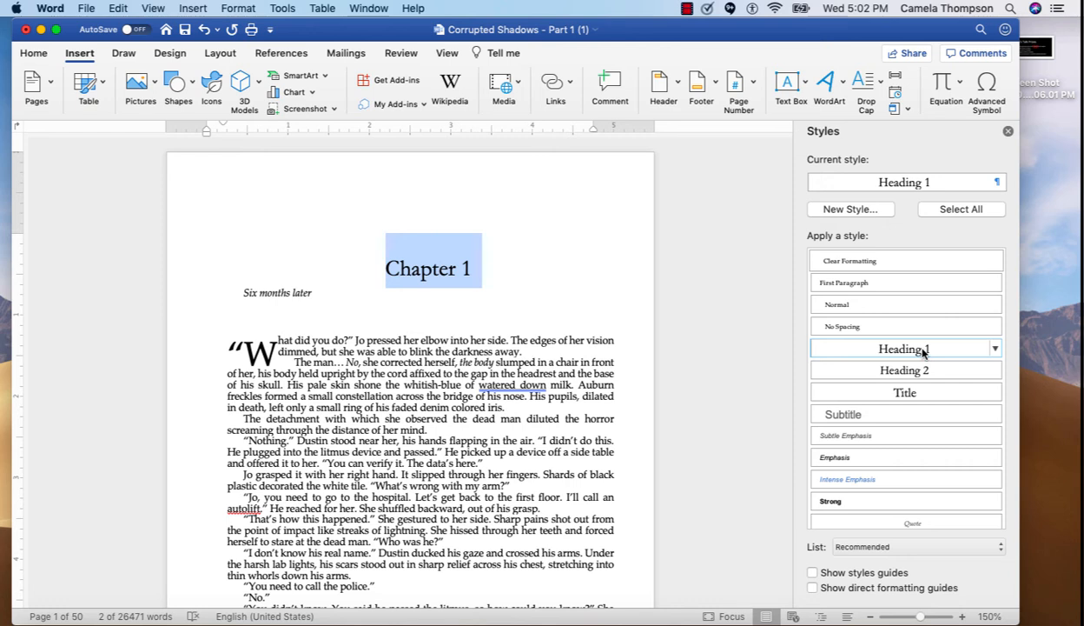
Apply the Heading 2 style to the Six months later line and make it italic
{"action": "left_click", "coordinate": [320, 293]}
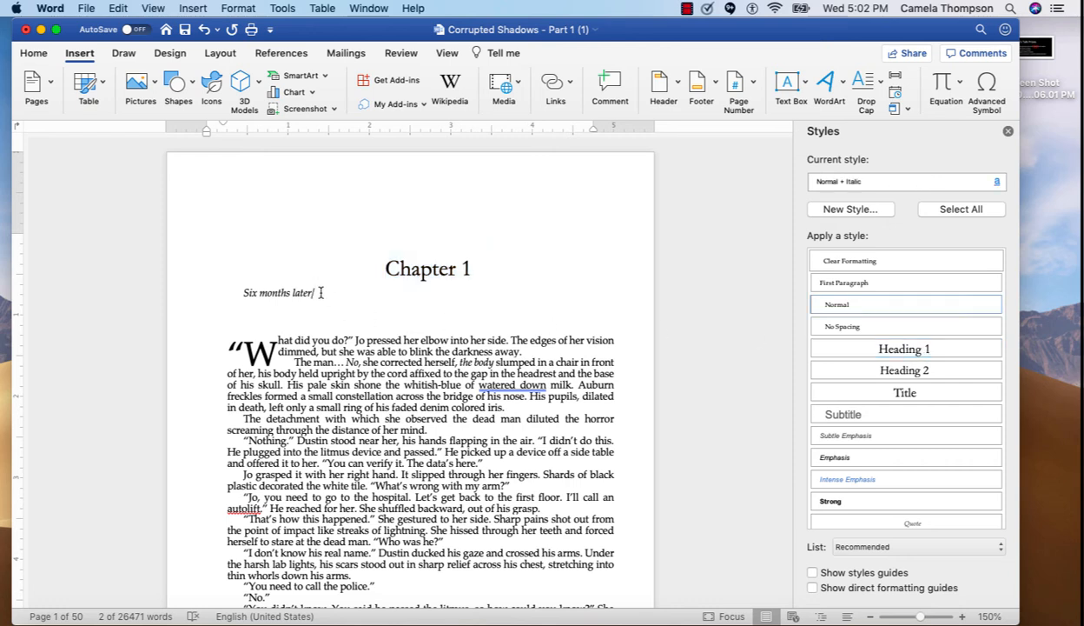
{"action": "key", "text": "shift+Home"}
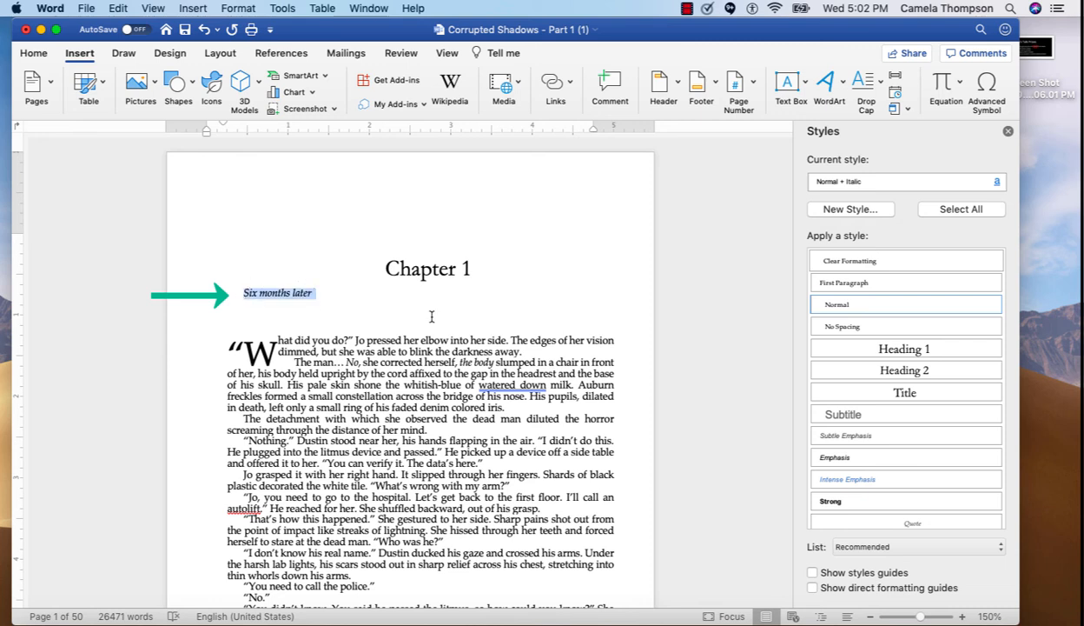
{"action": "left_click", "coordinate": [960, 372]}
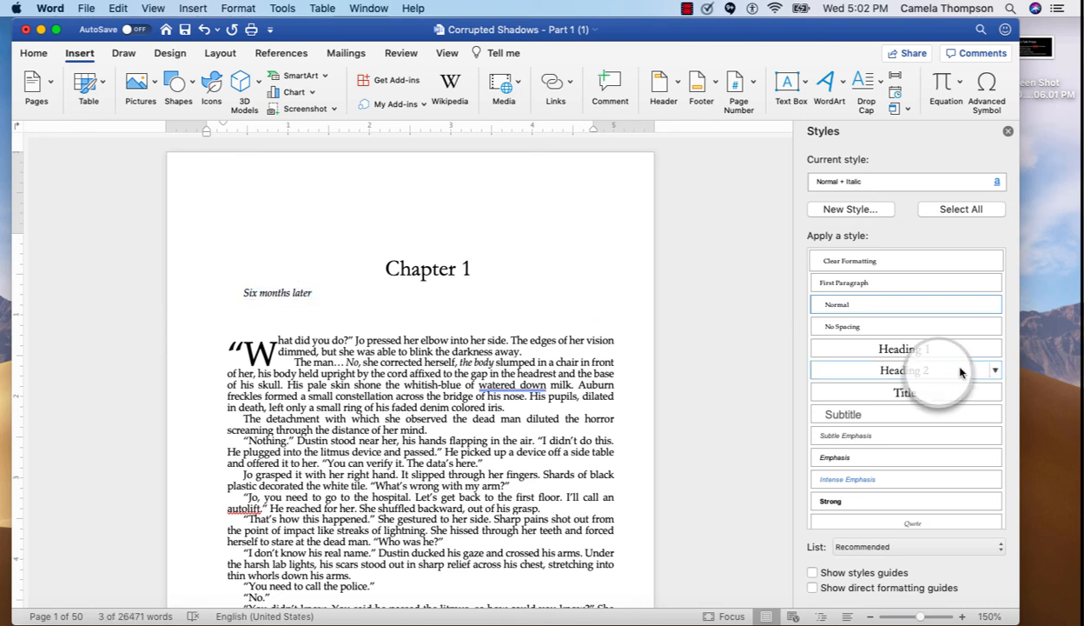
{"action": "left_click", "coordinate": [32, 57]}
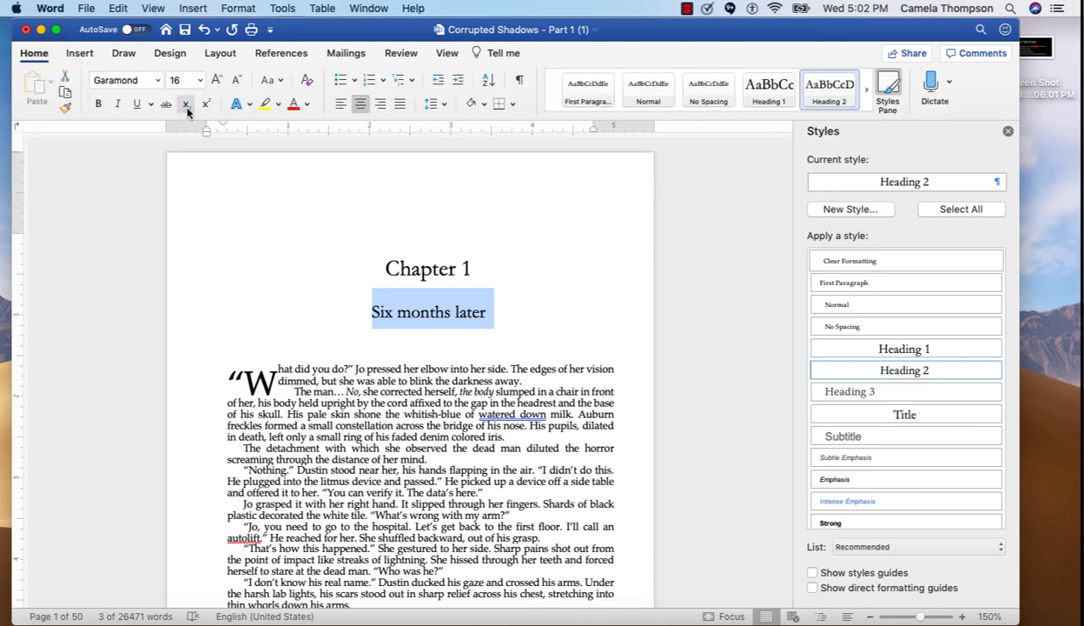
{"action": "left_click", "coordinate": [118, 104]}
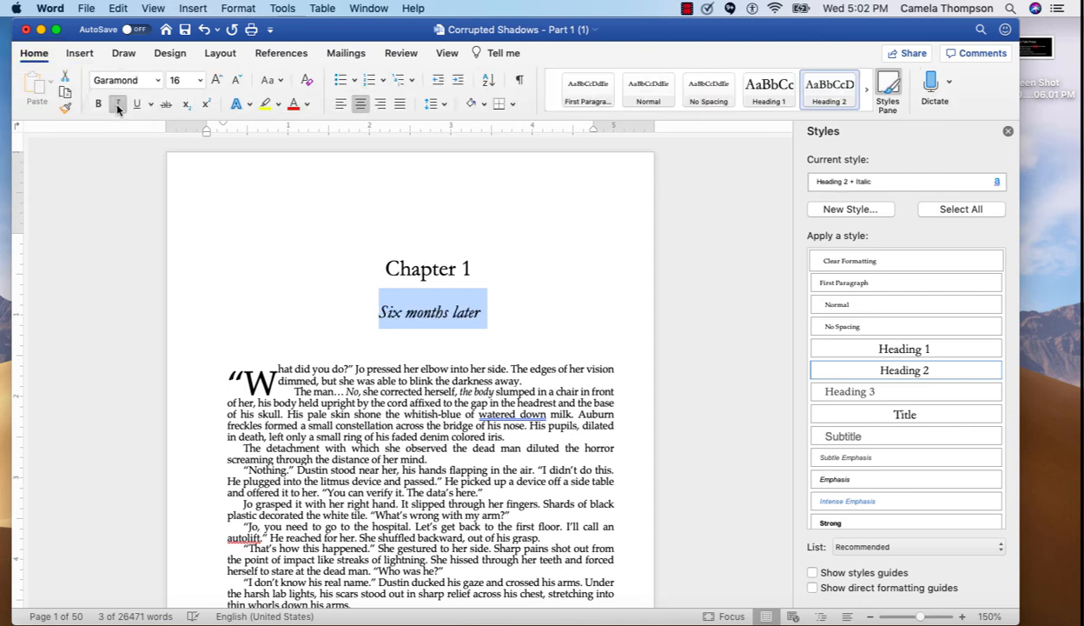
{"action": "left_click", "coordinate": [450, 428]}
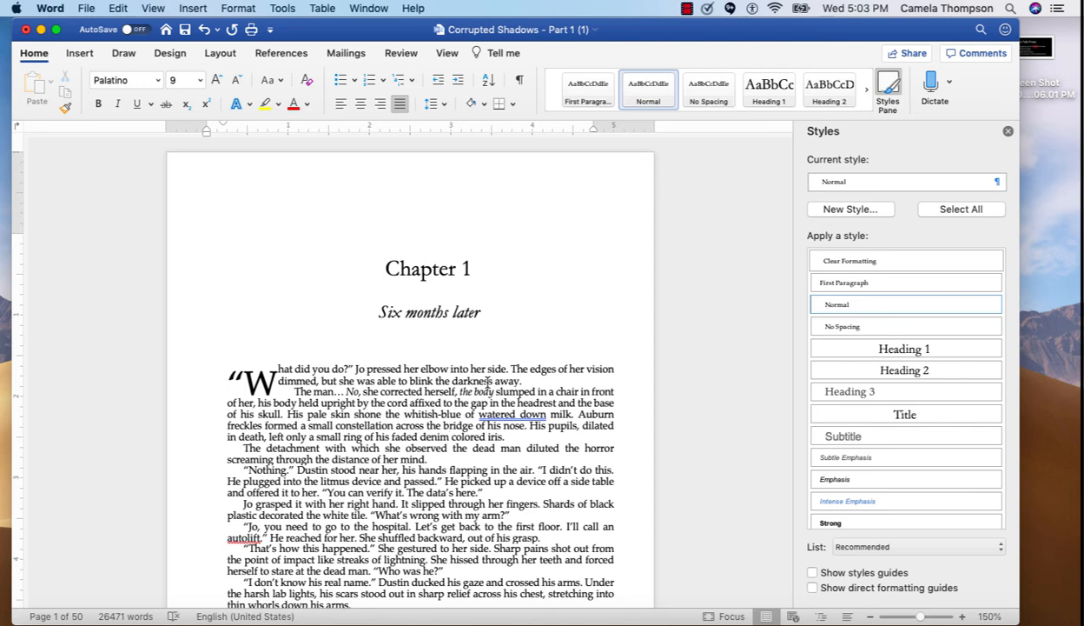
Find the next occurrence of chapter and insert a Next Page section break before the Chapter 2 line
{"action": "key", "text": "super+f"}
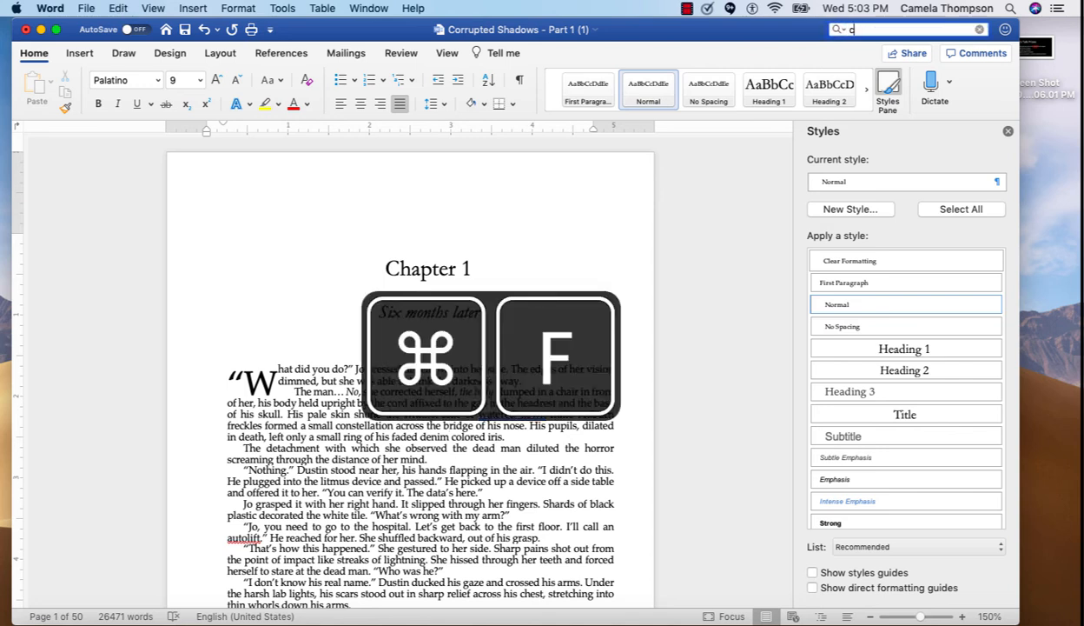
{"action": "type", "text": "chapter"}
{"action": "key", "text": "Return"}
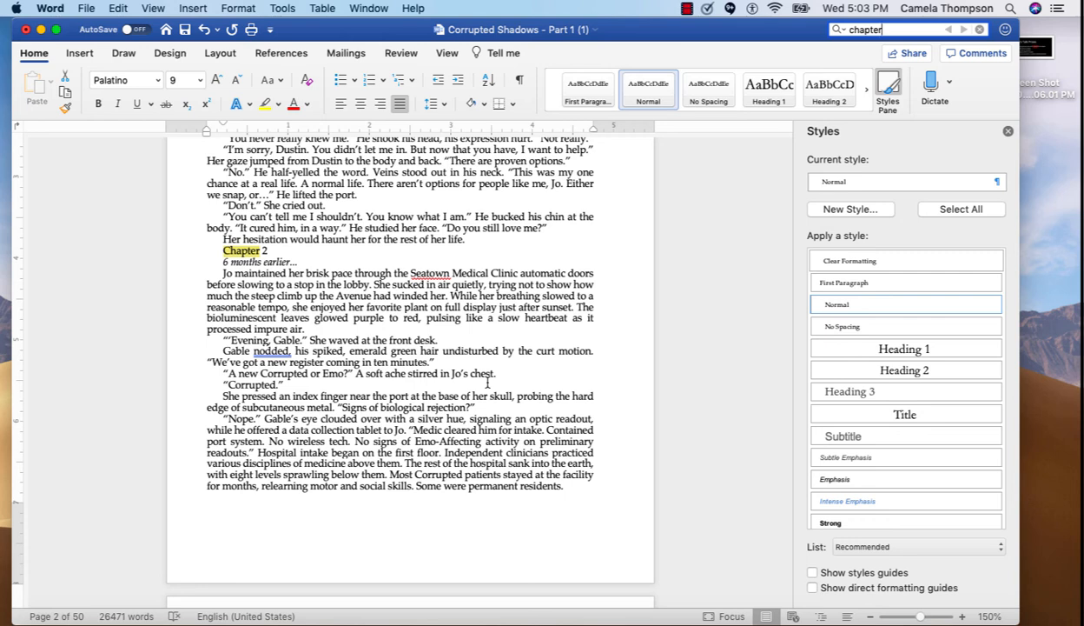
{"action": "left_click", "coordinate": [225, 253]}
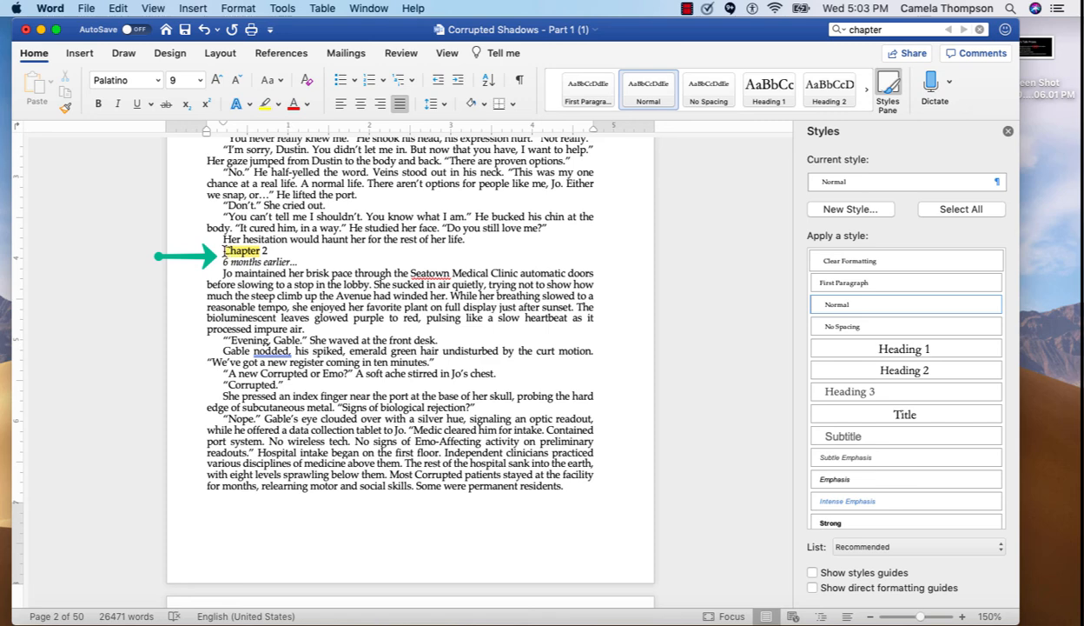
{"action": "left_click", "coordinate": [222, 54]}
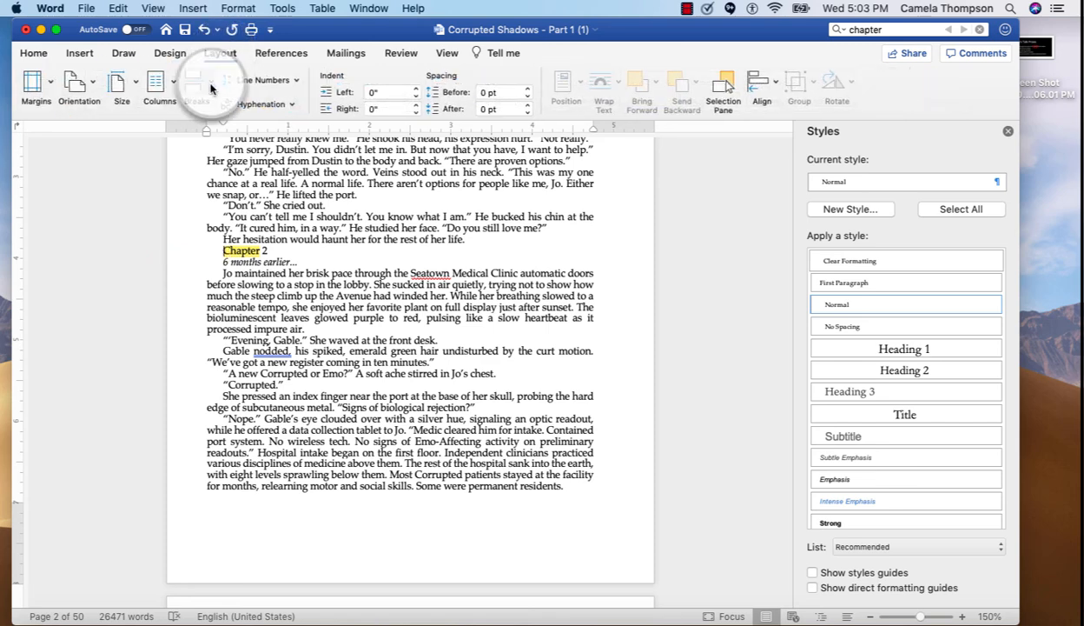
{"action": "left_click", "coordinate": [211, 86]}
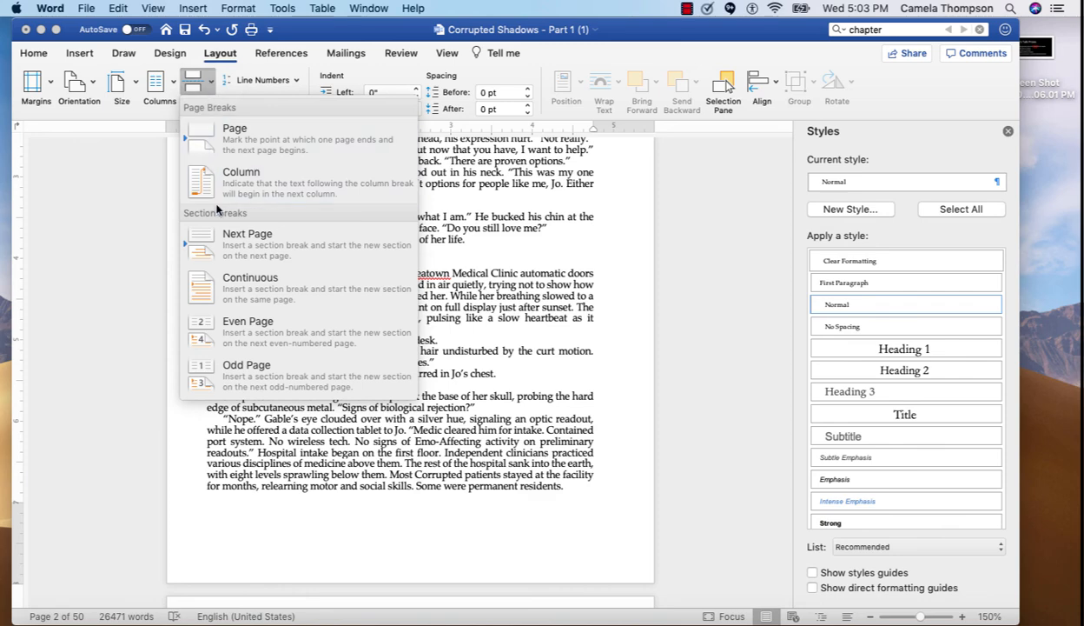
{"action": "left_click", "coordinate": [223, 254]}
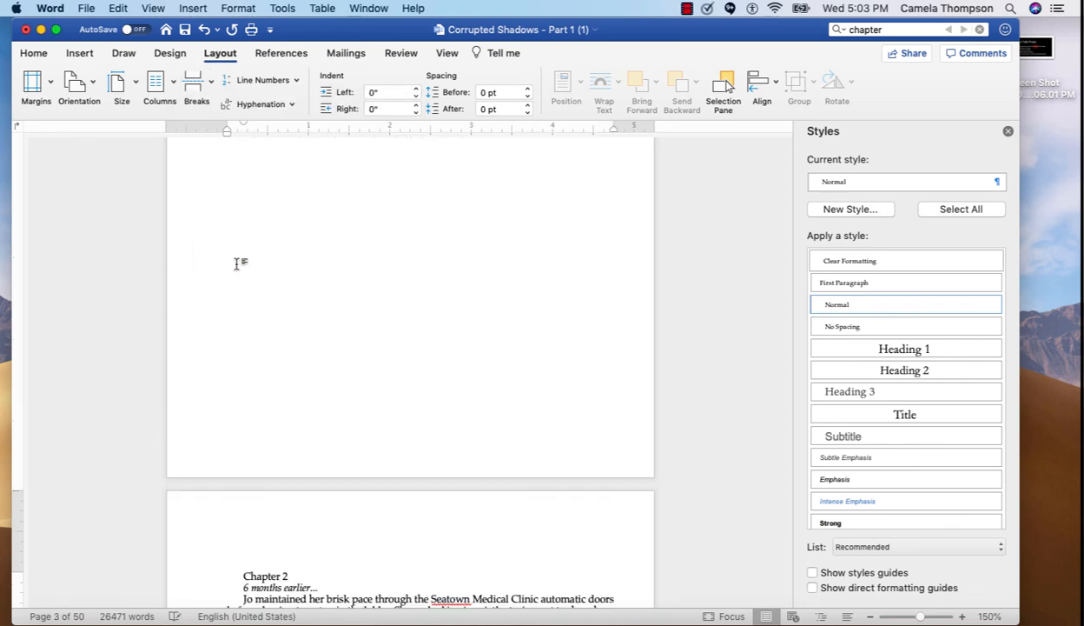
Apply the Heading 1 style to the Chapter 2 line
{"action": "scroll", "coordinate": [329, 554], "scroll_direction": "down", "scroll_amount": 2}
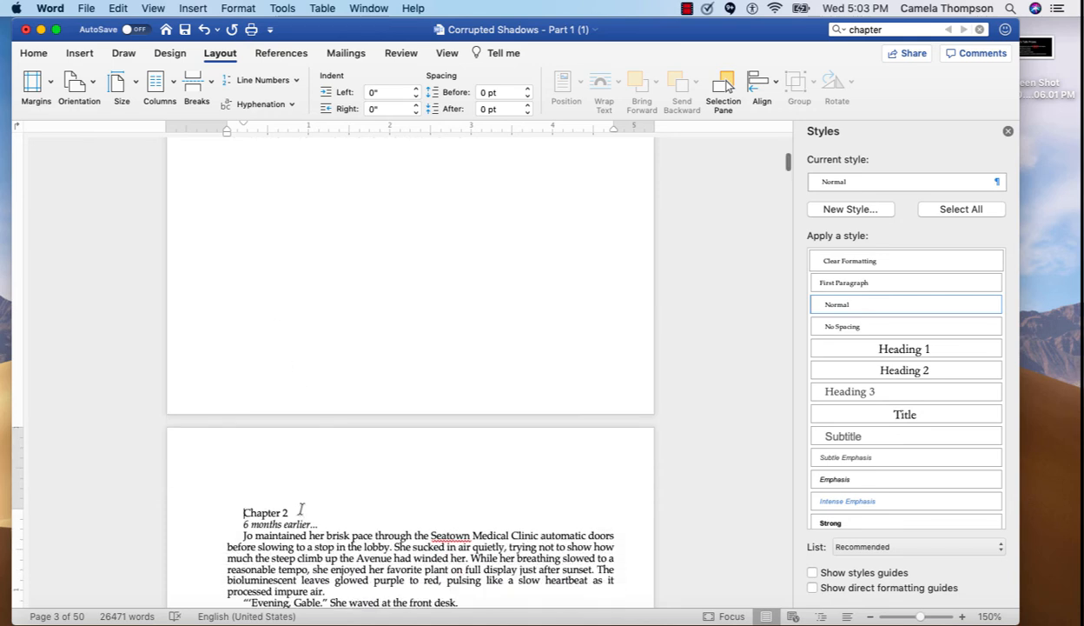
{"action": "triple_click", "coordinate": [296, 512]}
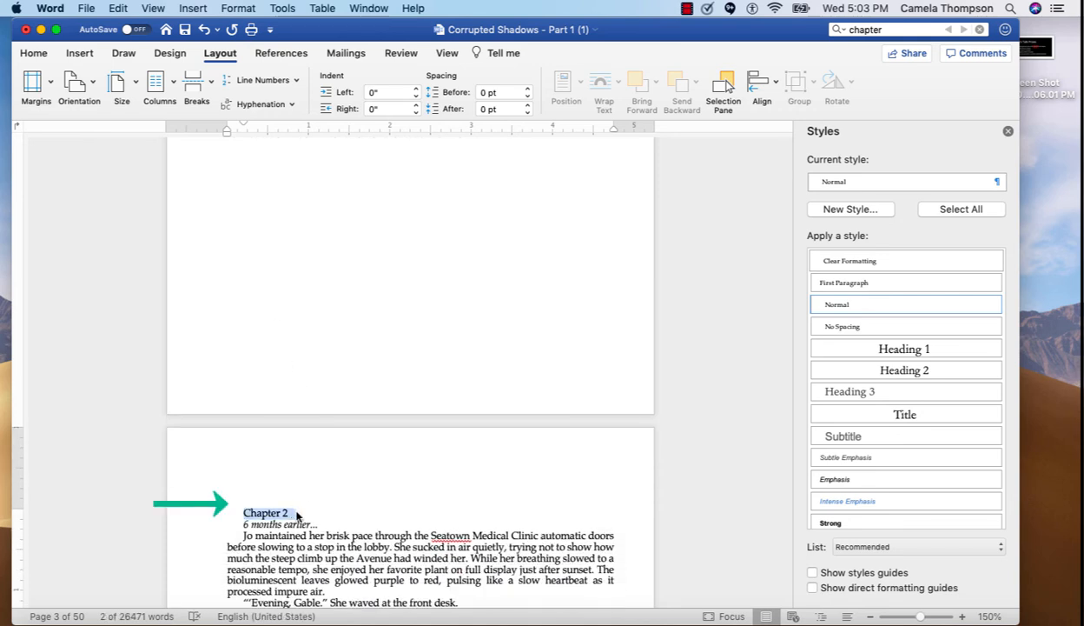
{"action": "left_click", "coordinate": [860, 349]}
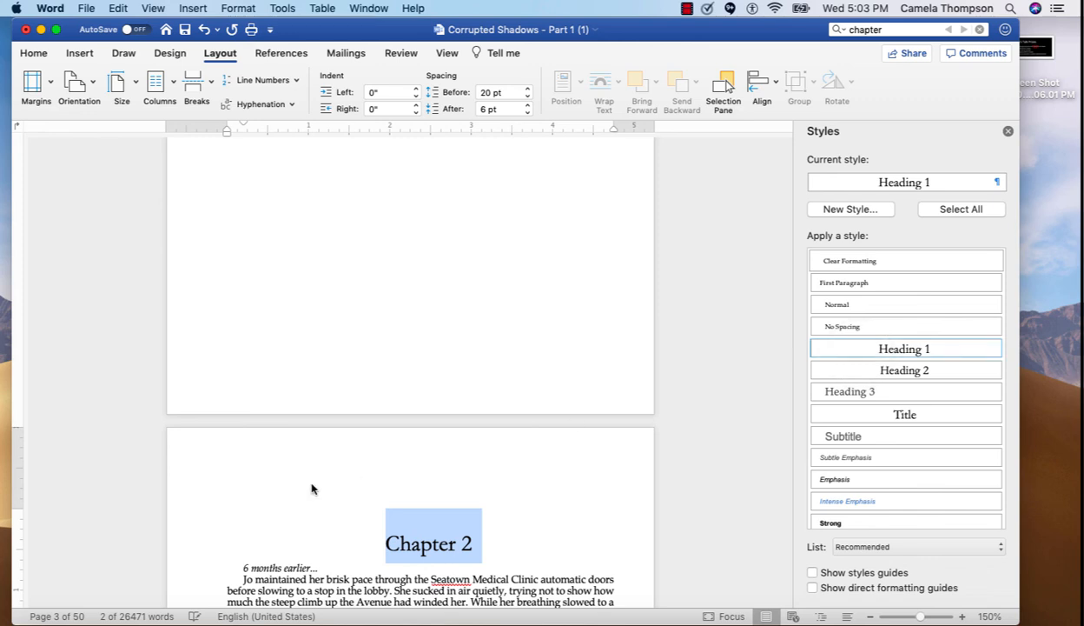
Apply the Heading 2 style to the 6 months earlier... line and make it italic
{"action": "left_click", "coordinate": [245, 567]}
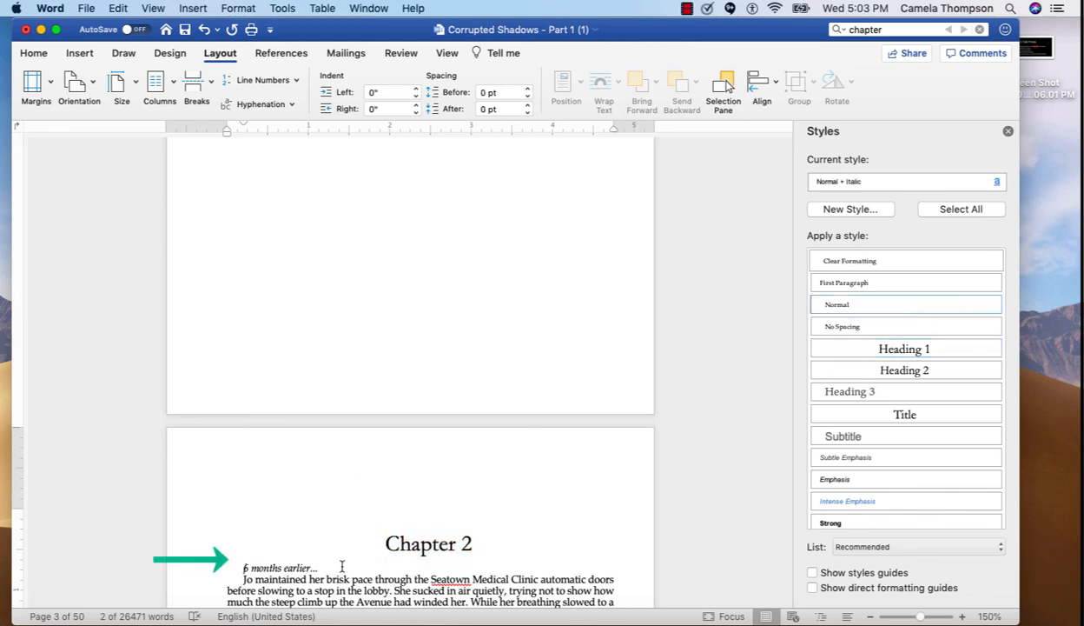
{"action": "left_click", "coordinate": [335, 568], "text": "shift"}
{"action": "left_click", "coordinate": [899, 372]}
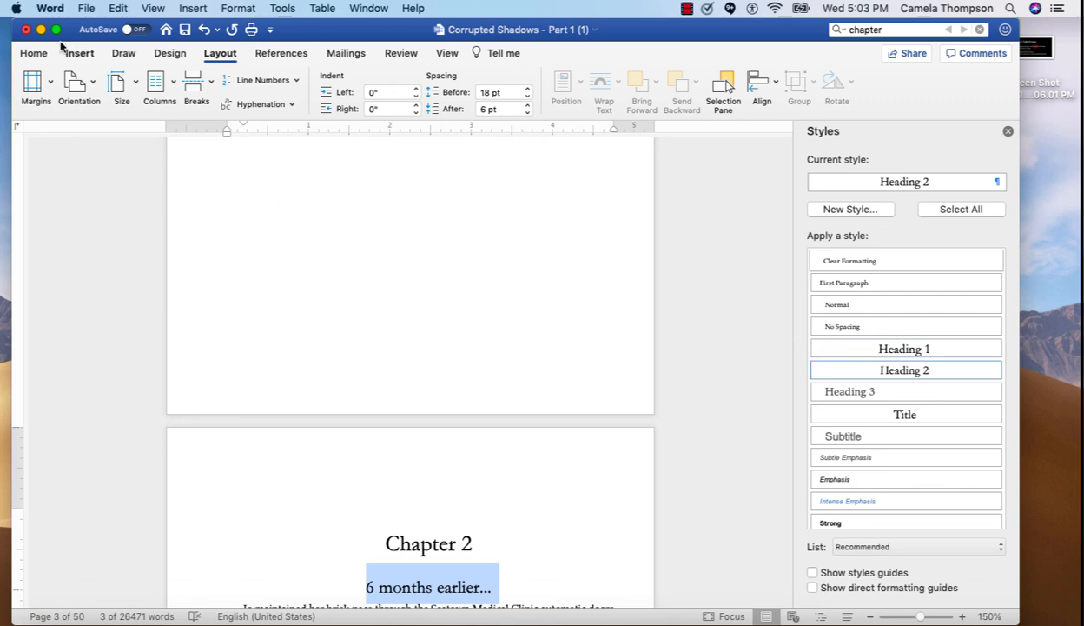
{"action": "left_click", "coordinate": [32, 54]}
{"action": "left_click", "coordinate": [116, 105]}
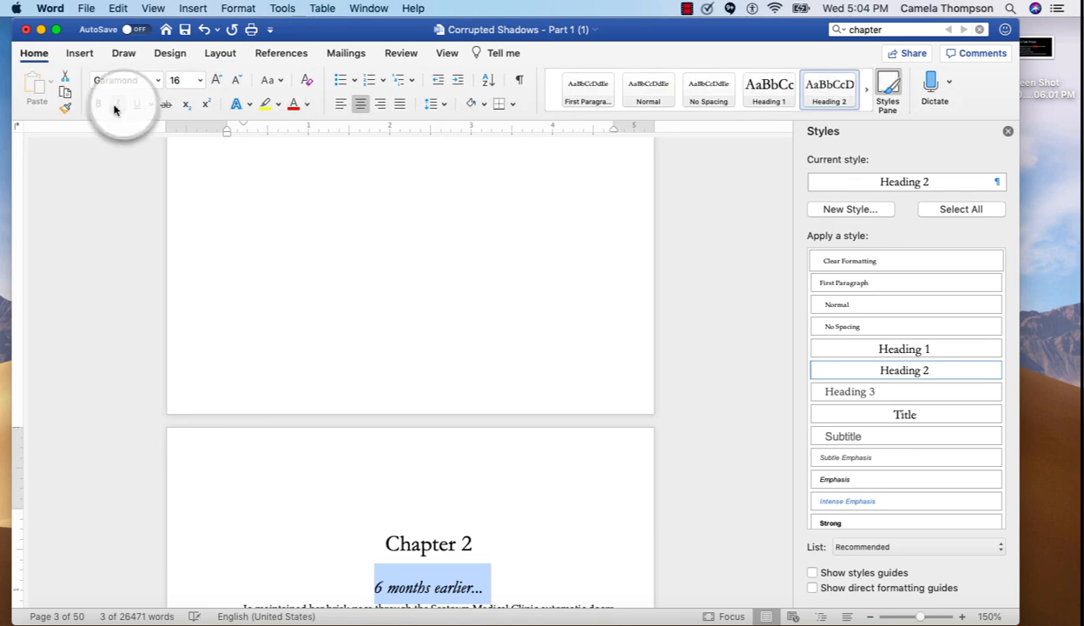
Apply the First Paragraph style to Chapter 2's opening paragraph and give it a dropped drop cap
{"action": "scroll", "coordinate": [389, 345], "scroll_direction": "down", "scroll_amount": 4}
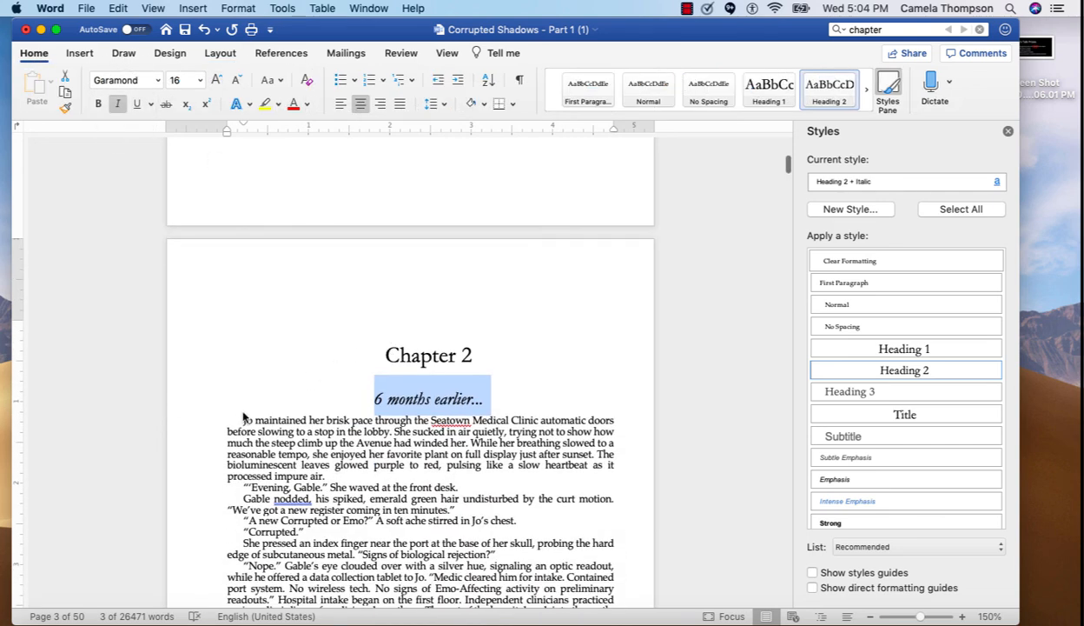
{"action": "left_click", "coordinate": [241, 418]}
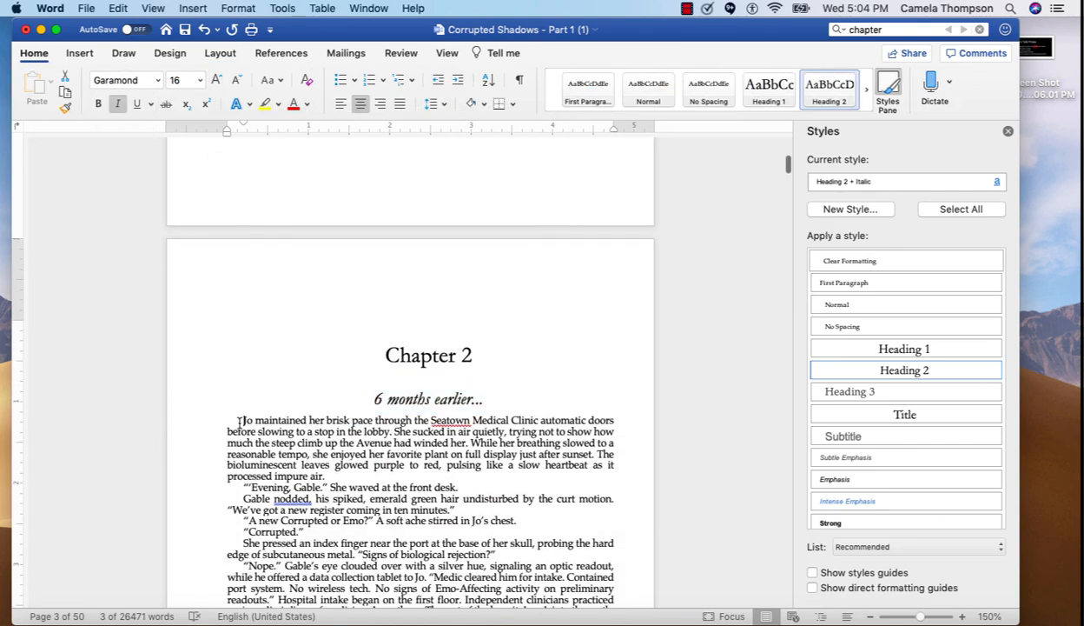
{"action": "left_click", "coordinate": [329, 476], "text": "shift"}
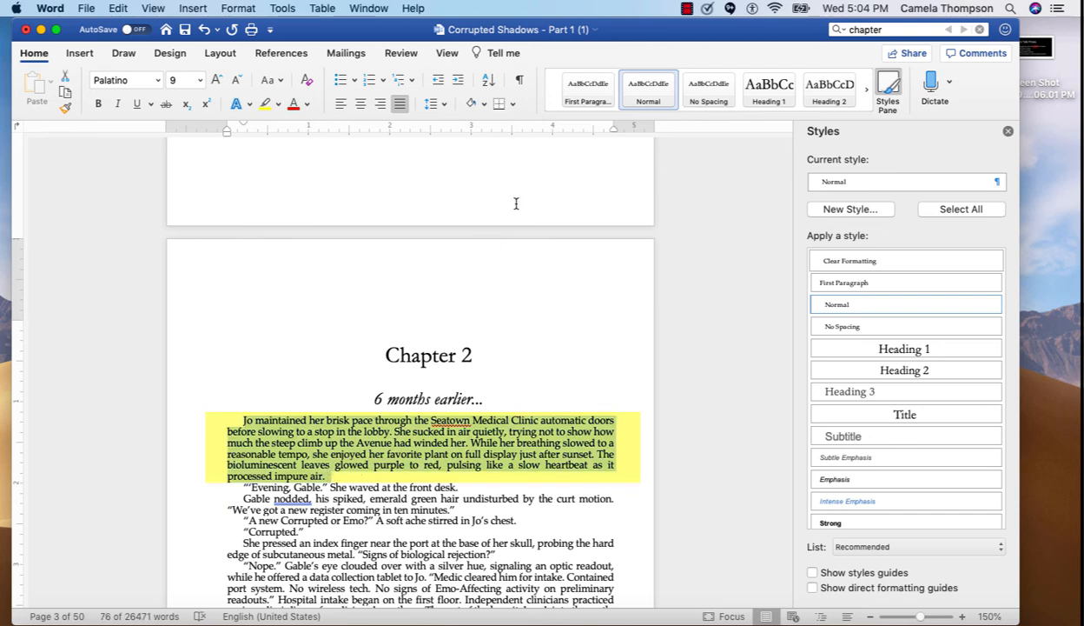
{"action": "left_click", "coordinate": [585, 89]}
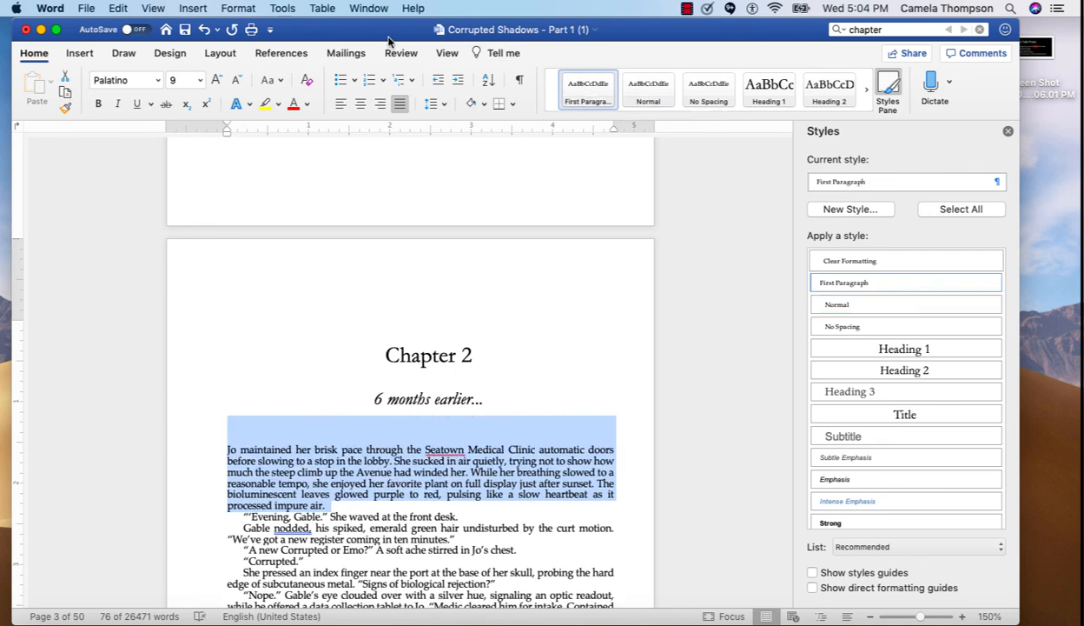
{"action": "left_click", "coordinate": [80, 55]}
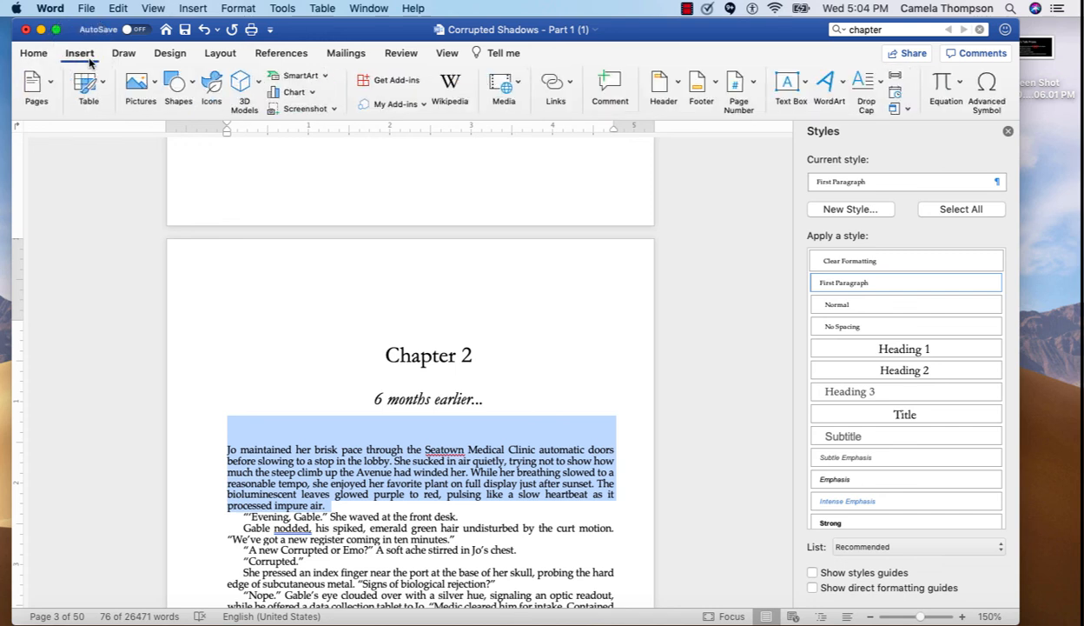
{"action": "left_click", "coordinate": [874, 90]}
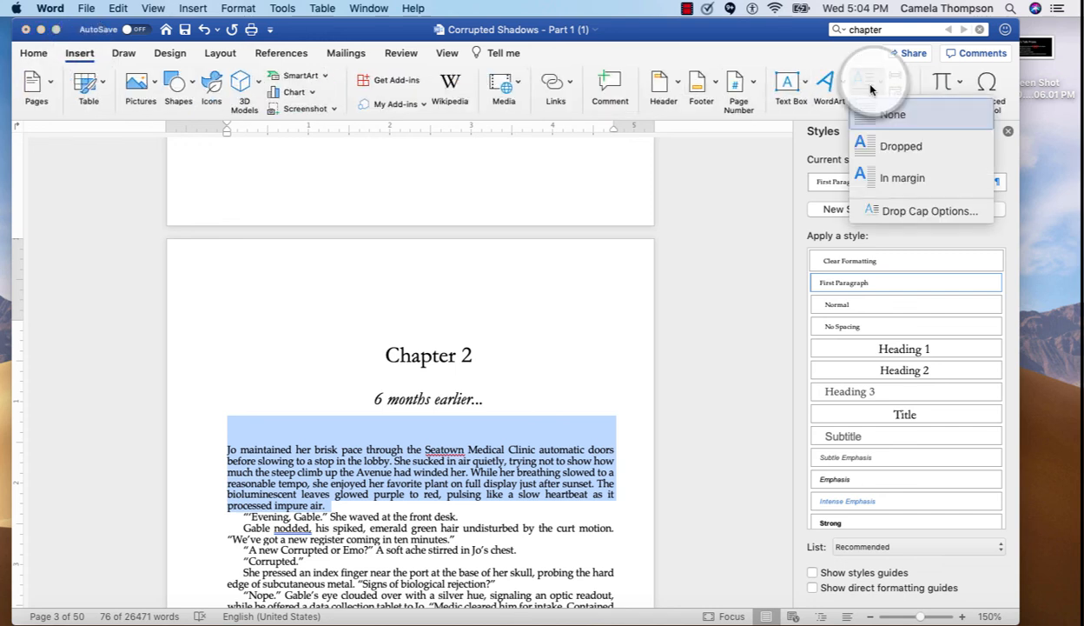
{"action": "left_click", "coordinate": [873, 146]}
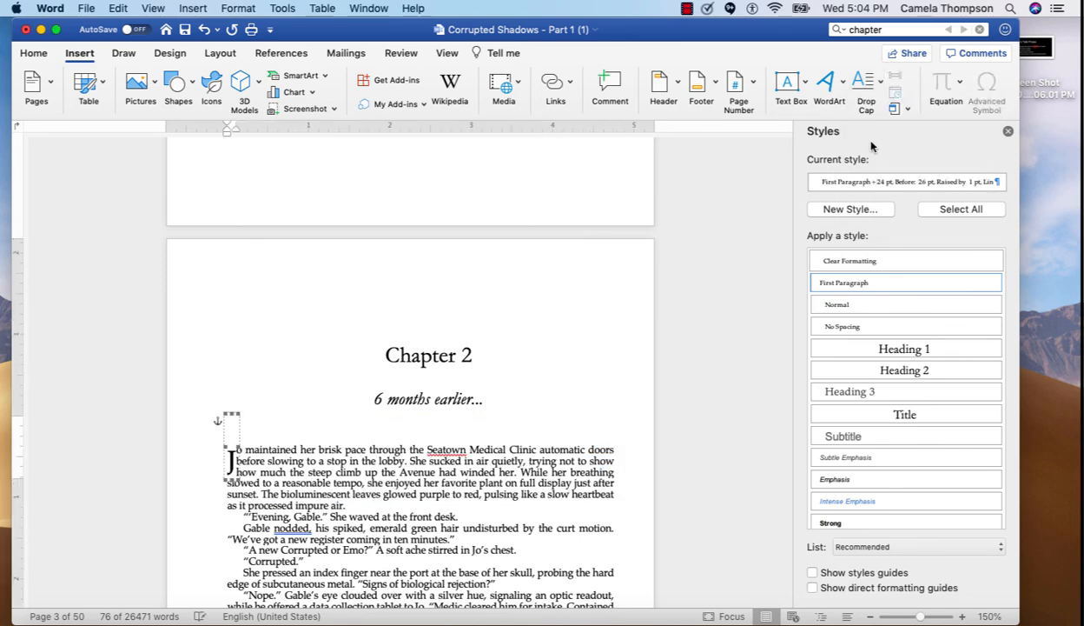
{"action": "left_click", "coordinate": [585, 528]}
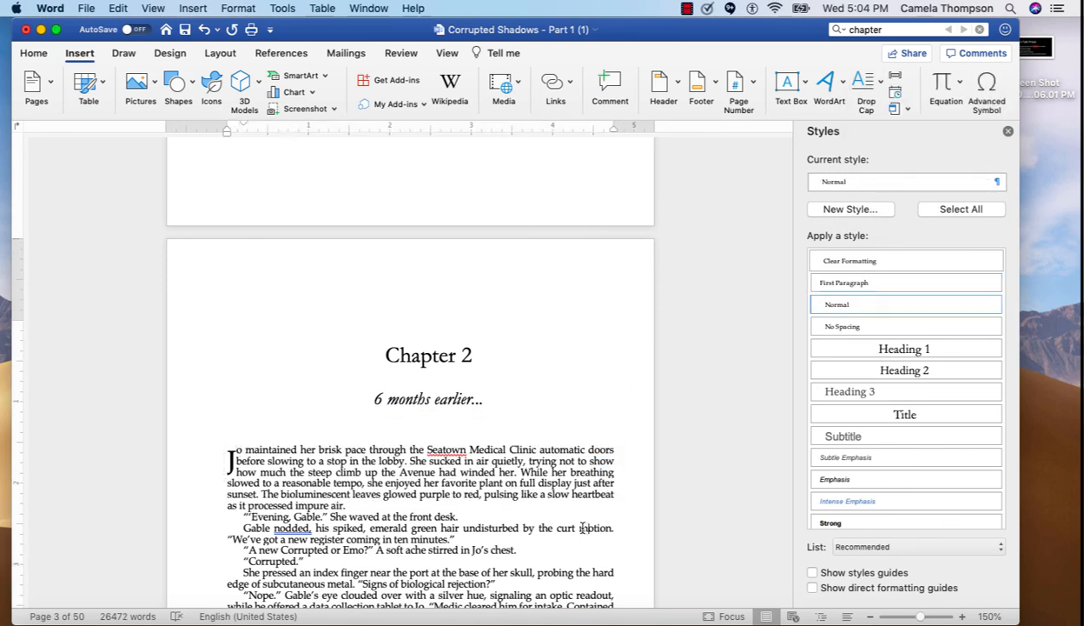
Find the next chapter and insert a Next Page section break before the Chapter 3 line
{"action": "scroll", "coordinate": [513, 483], "scroll_direction": "down", "scroll_amount": 5}
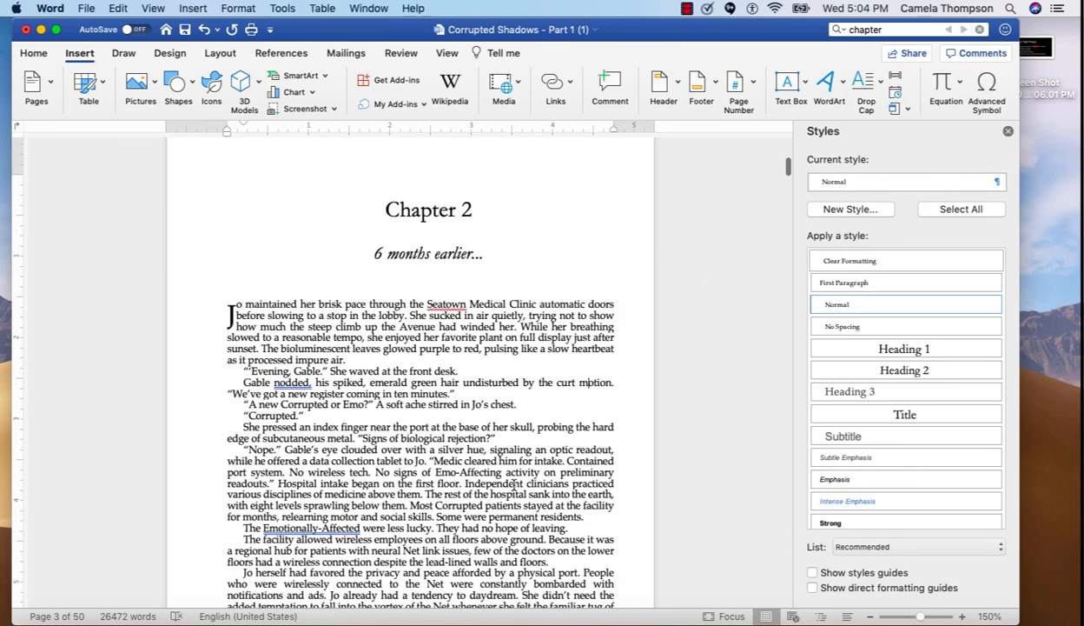
{"action": "left_click", "coordinate": [963, 29]}
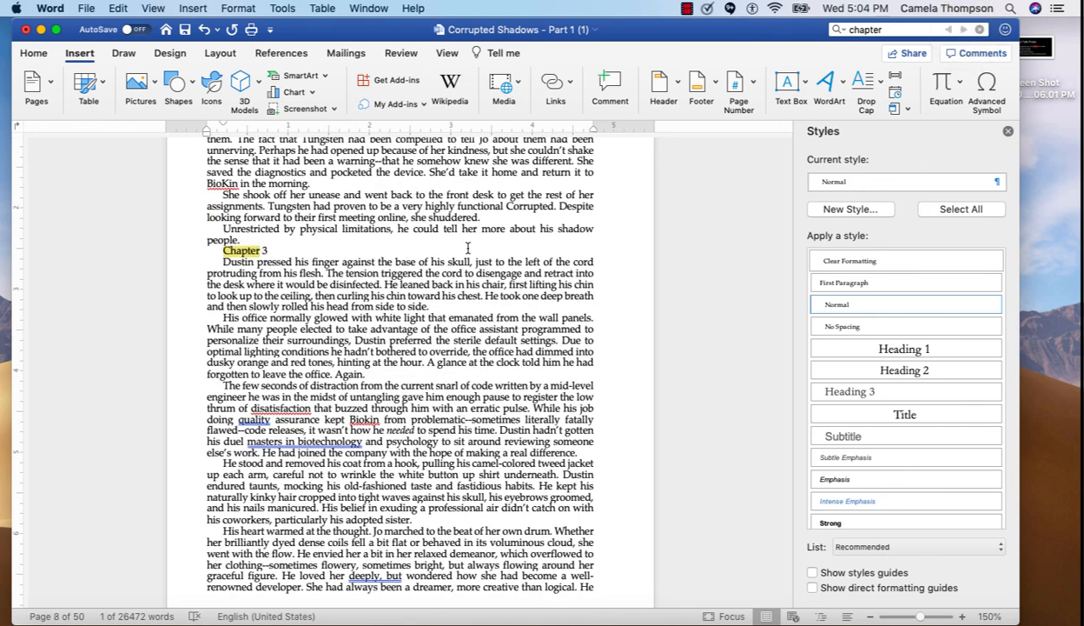
{"action": "left_click", "coordinate": [223, 249]}
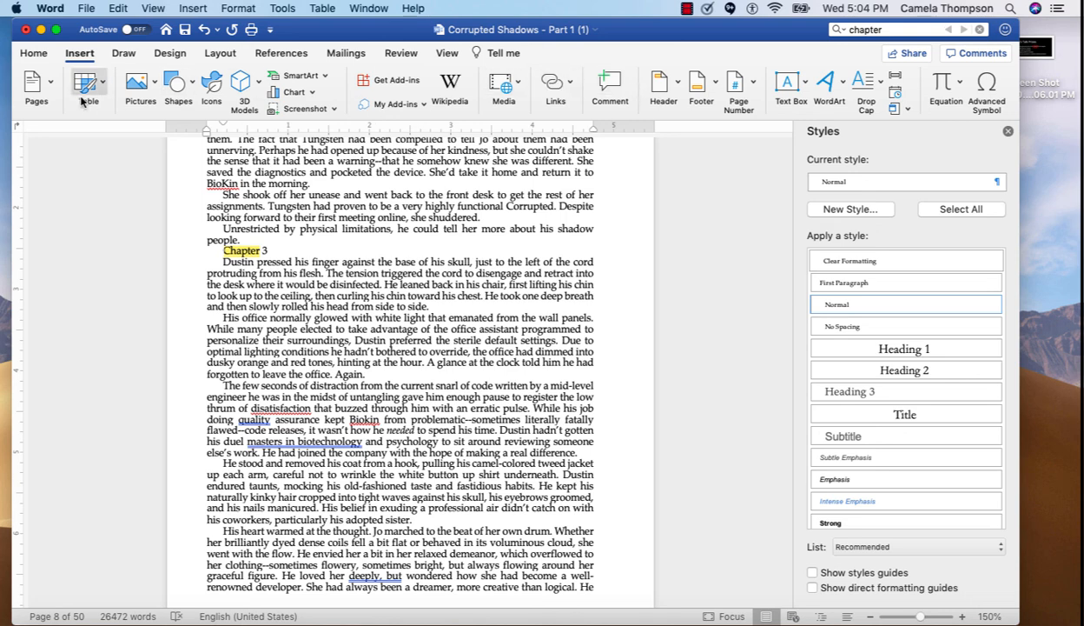
{"action": "left_click", "coordinate": [220, 54]}
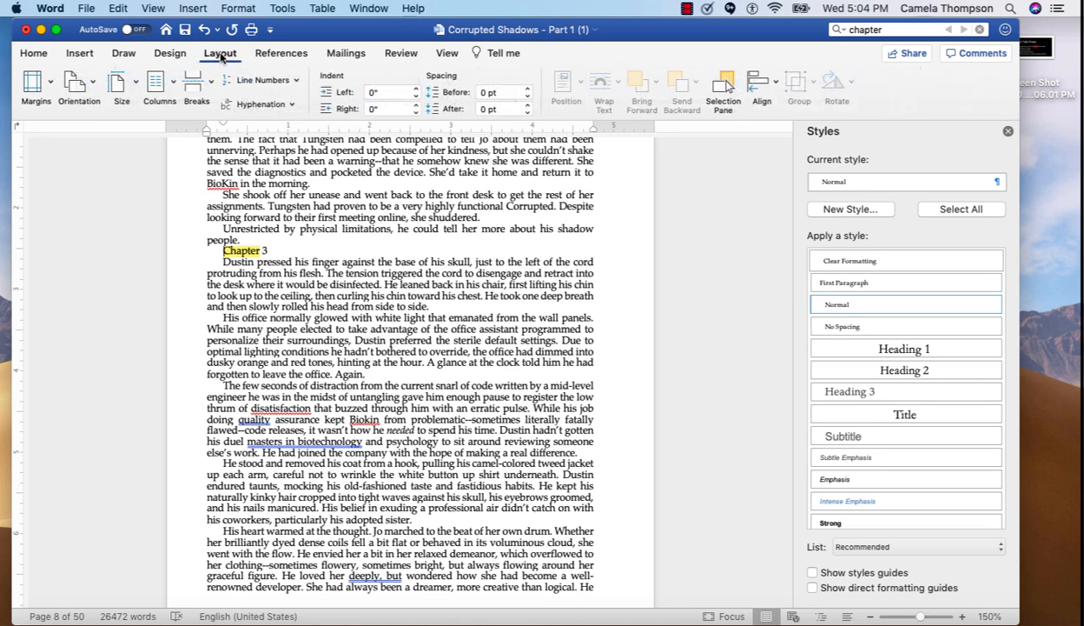
{"action": "left_click", "coordinate": [211, 82]}
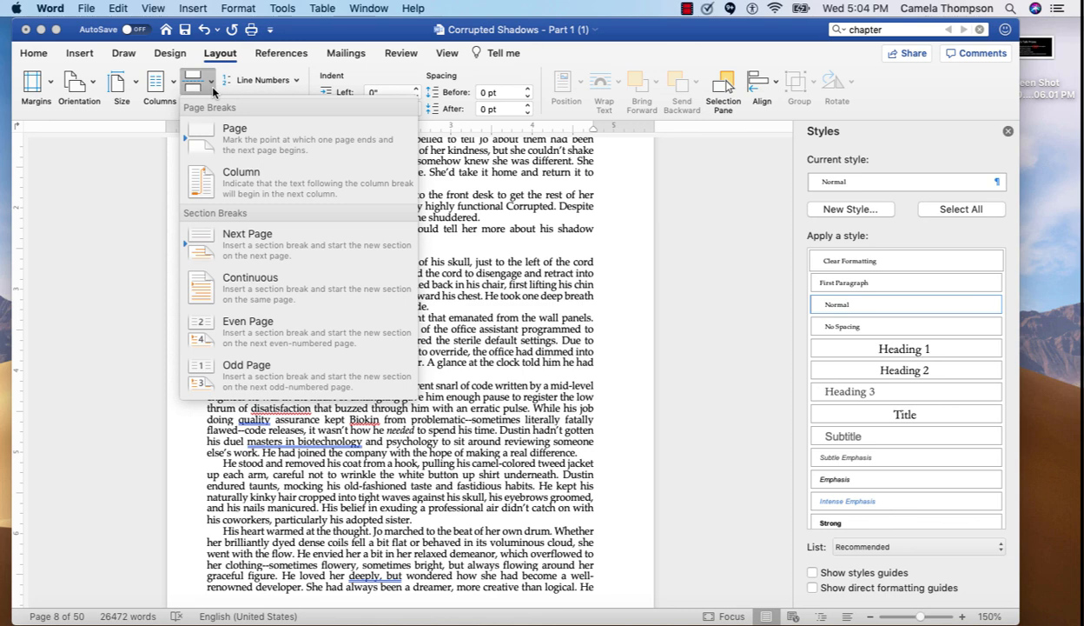
{"action": "left_click", "coordinate": [217, 235]}
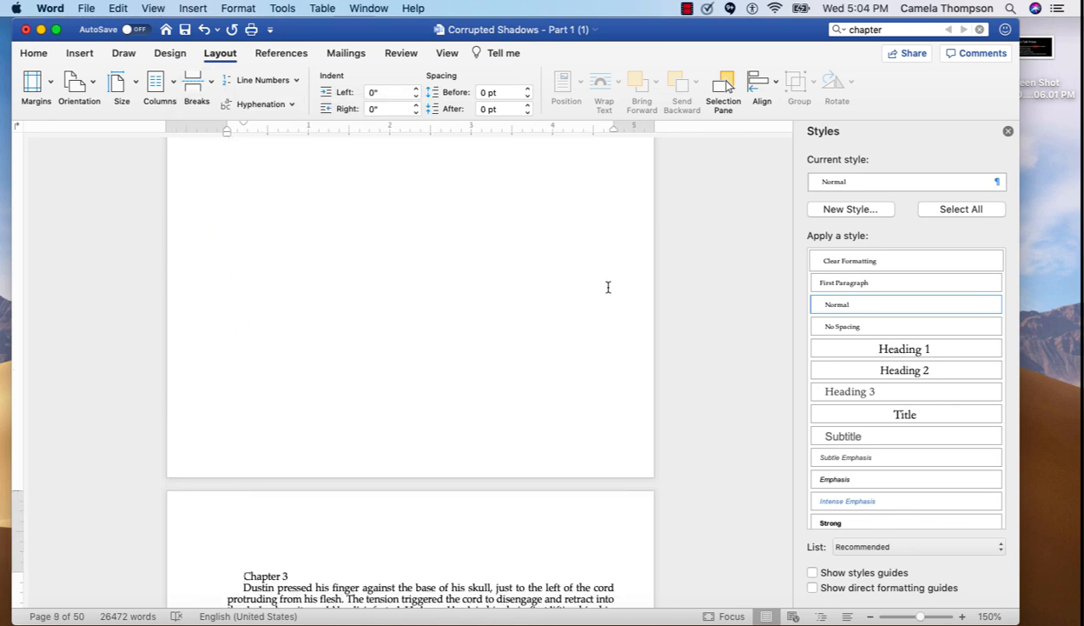
Apply the Heading 1 style to the Chapter 3 line
{"action": "triple_click", "coordinate": [413, 576]}
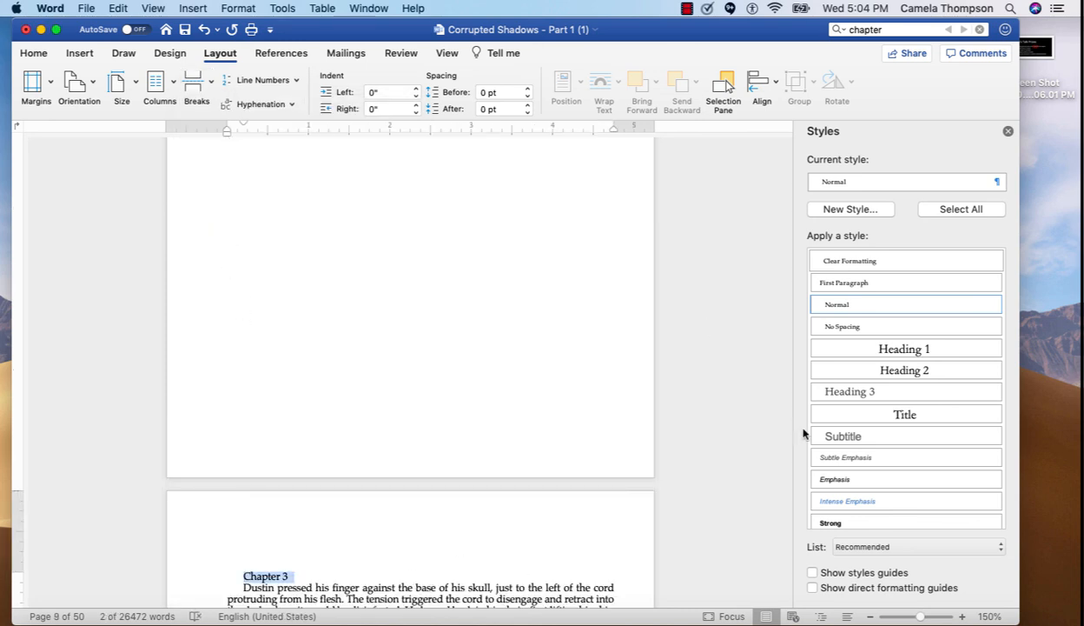
{"action": "left_click", "coordinate": [885, 350]}
{"action": "scroll", "coordinate": [443, 450], "scroll_direction": "down", "scroll_amount": 3}
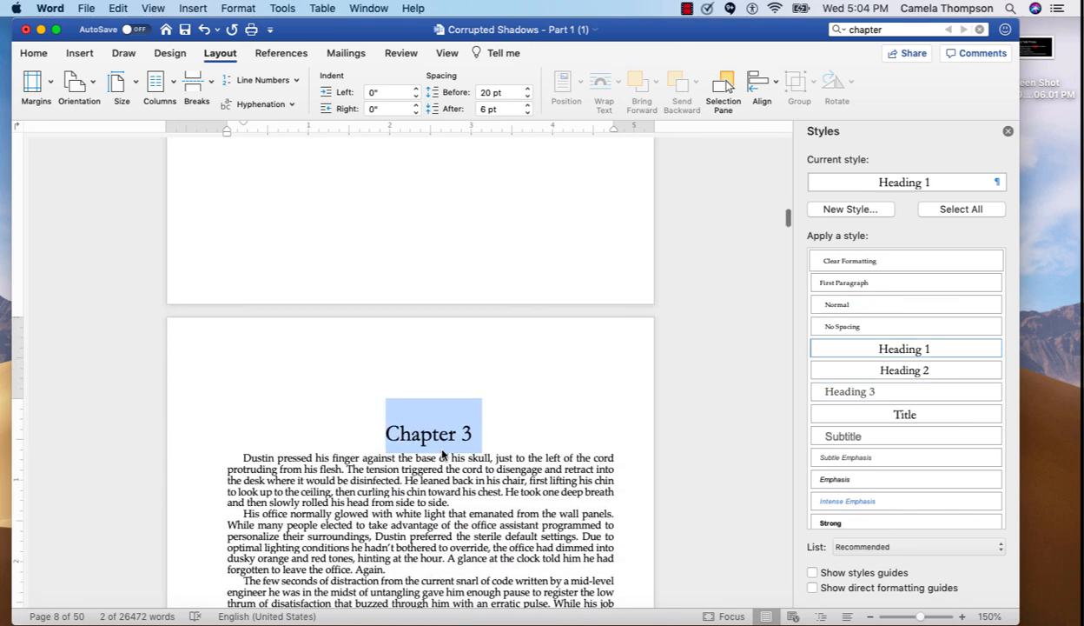
Apply the First Paragraph style to Chapter 3's opening paragraph and give it a dropped drop cap
{"action": "left_click", "coordinate": [238, 452]}
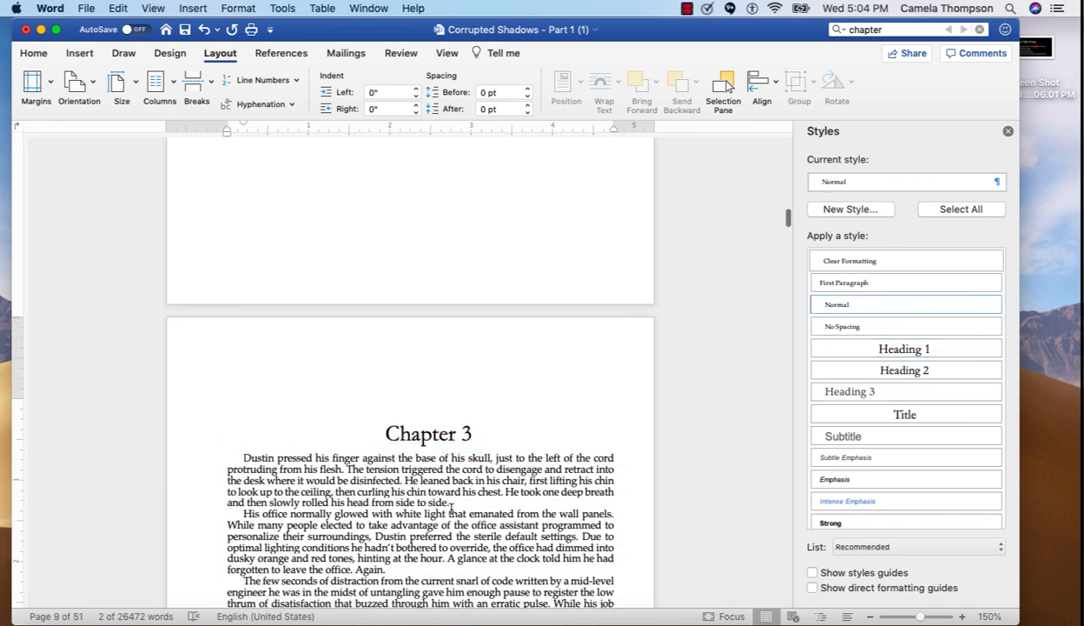
{"action": "left_click", "coordinate": [450, 504], "text": "shift"}
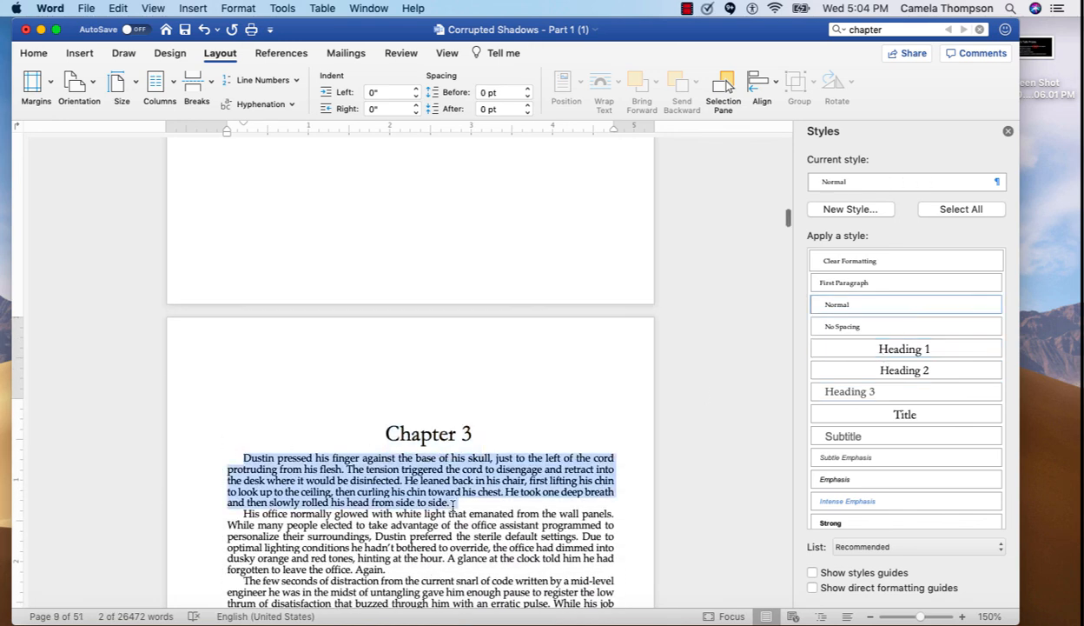
{"action": "left_click", "coordinate": [35, 54]}
{"action": "left_click", "coordinate": [584, 92]}
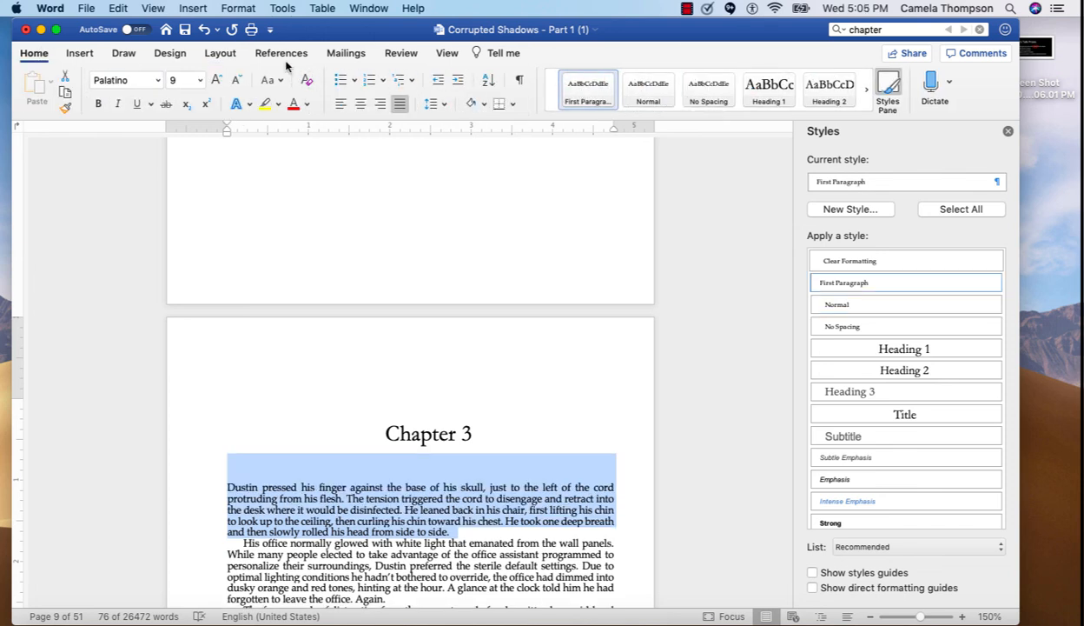
{"action": "left_click", "coordinate": [79, 53]}
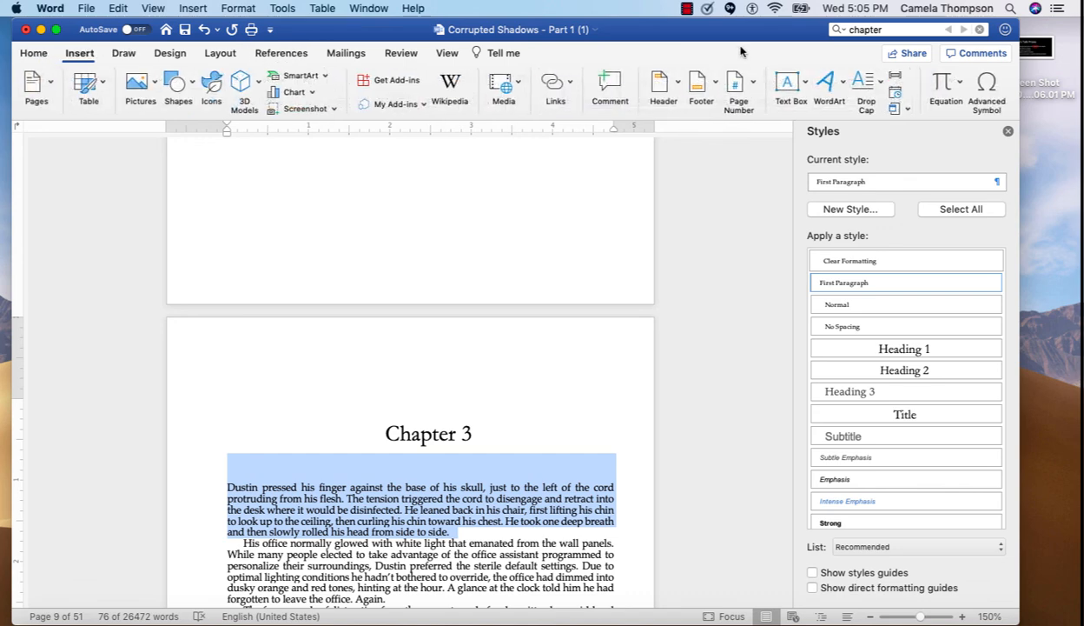
{"action": "left_click", "coordinate": [862, 84]}
{"action": "left_click", "coordinate": [901, 146]}
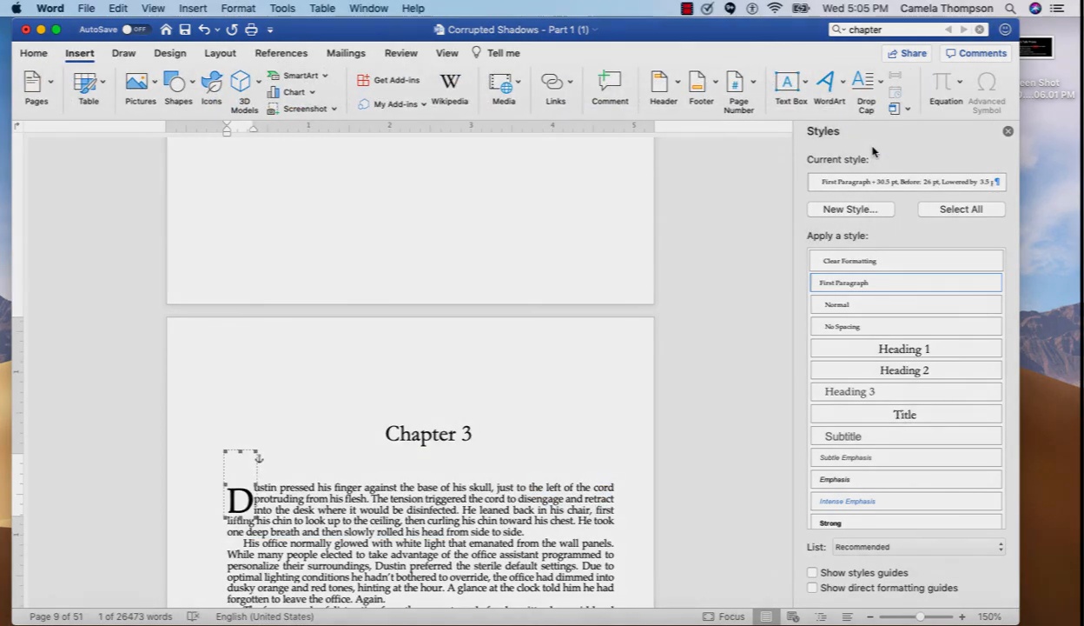